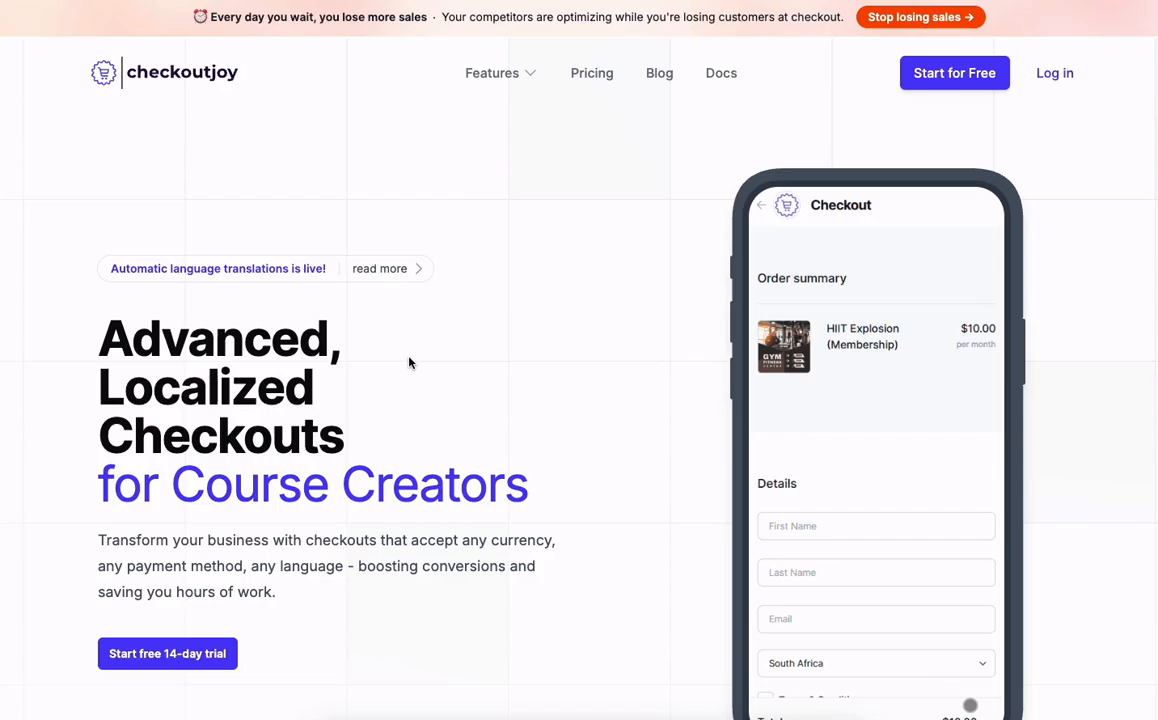
Step: Scroll through the demo checkout, try Google Pay, then switch payment back to card
{"action": "scroll", "coordinate": [409, 363], "scroll_direction": "down", "scroll_amount": 3}
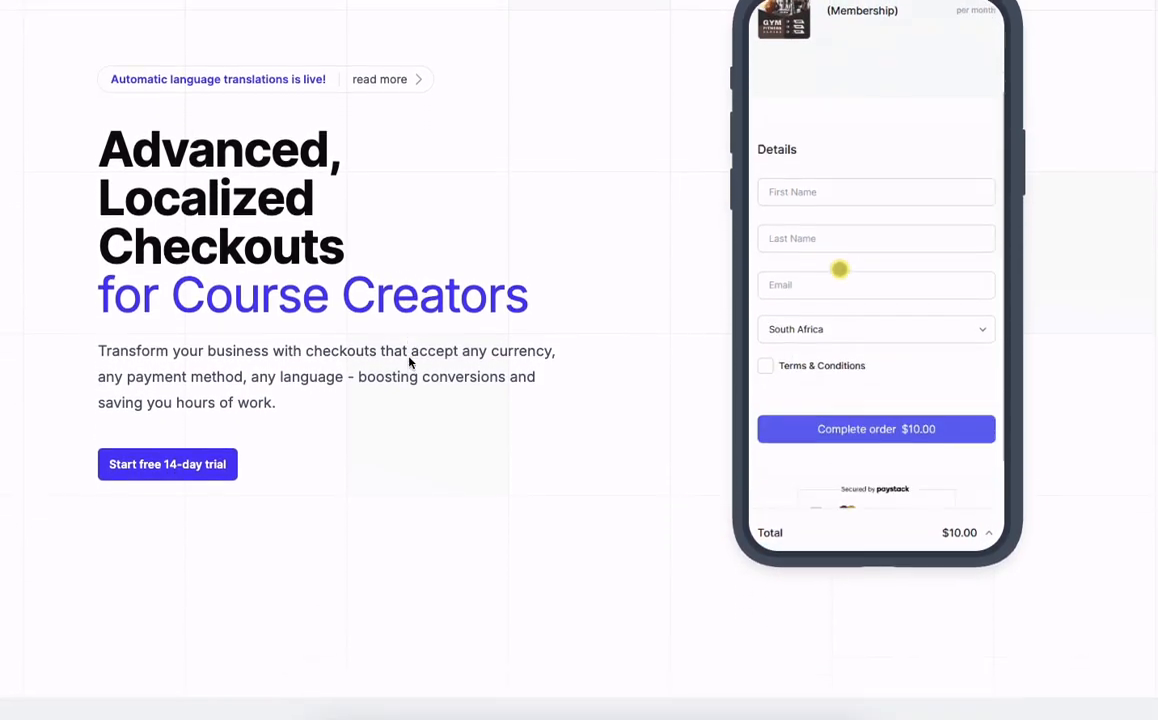
{"action": "scroll", "coordinate": [409, 363], "scroll_direction": "down", "scroll_amount": 8}
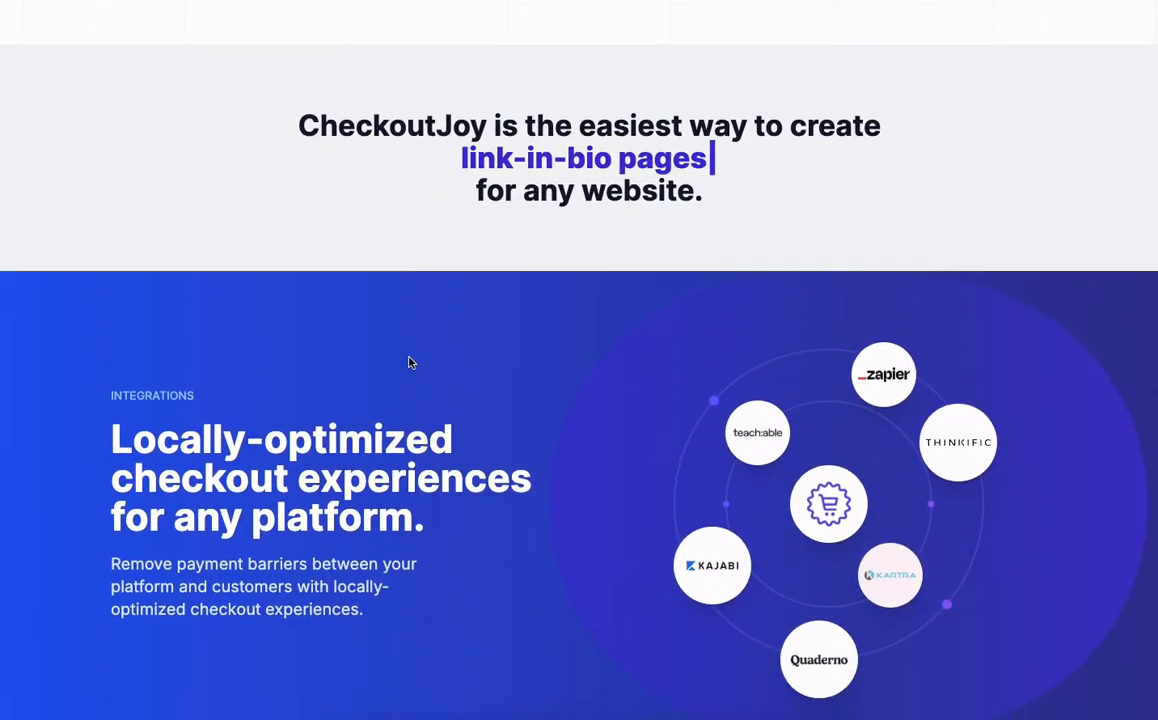
{"action": "scroll", "coordinate": [409, 363], "scroll_direction": "down", "scroll_amount": 2}
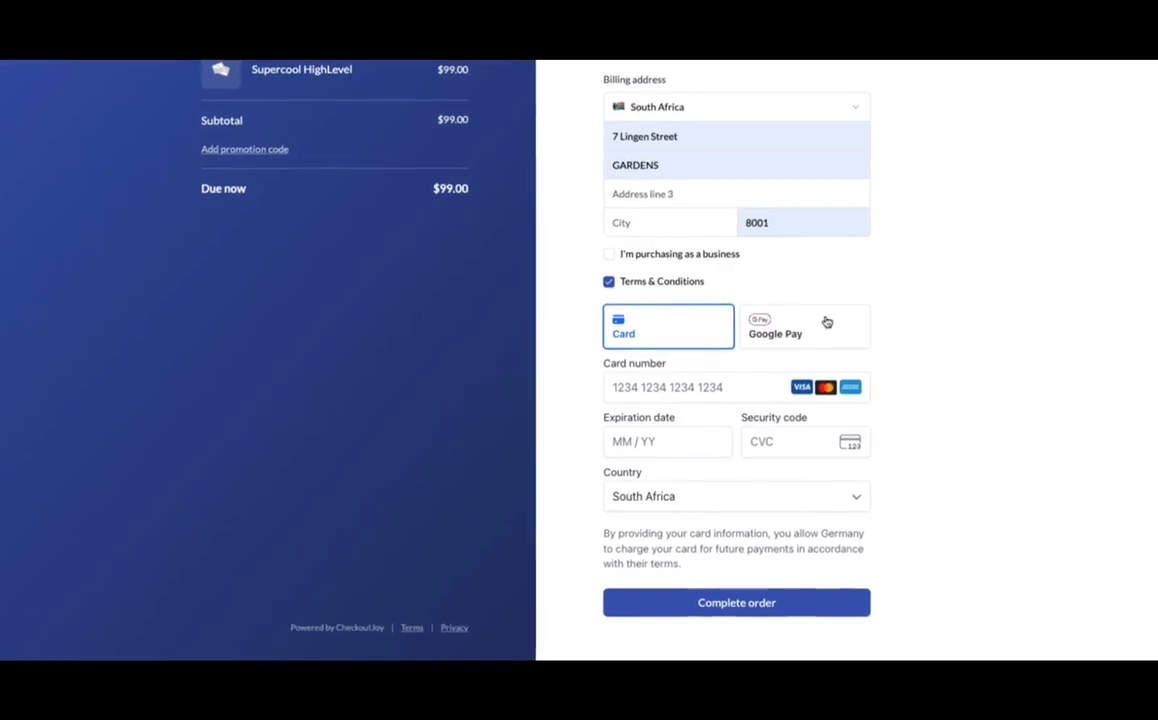
{"action": "left_click", "coordinate": [823, 323]}
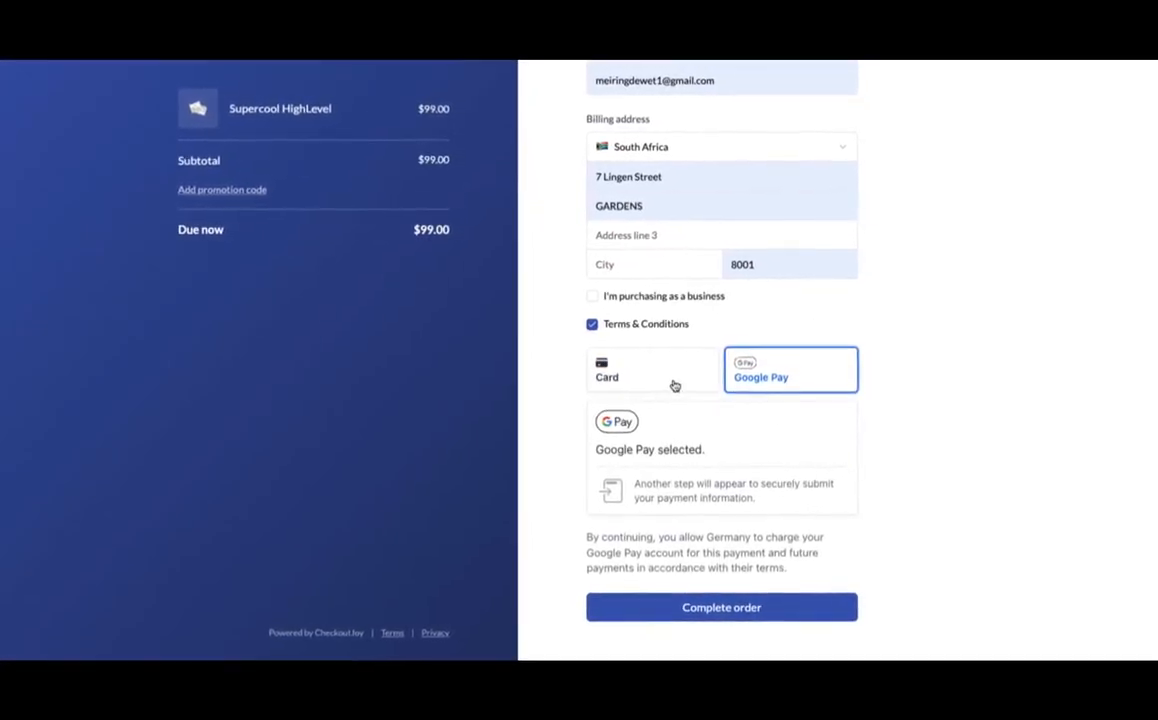
{"action": "left_click", "coordinate": [668, 360]}
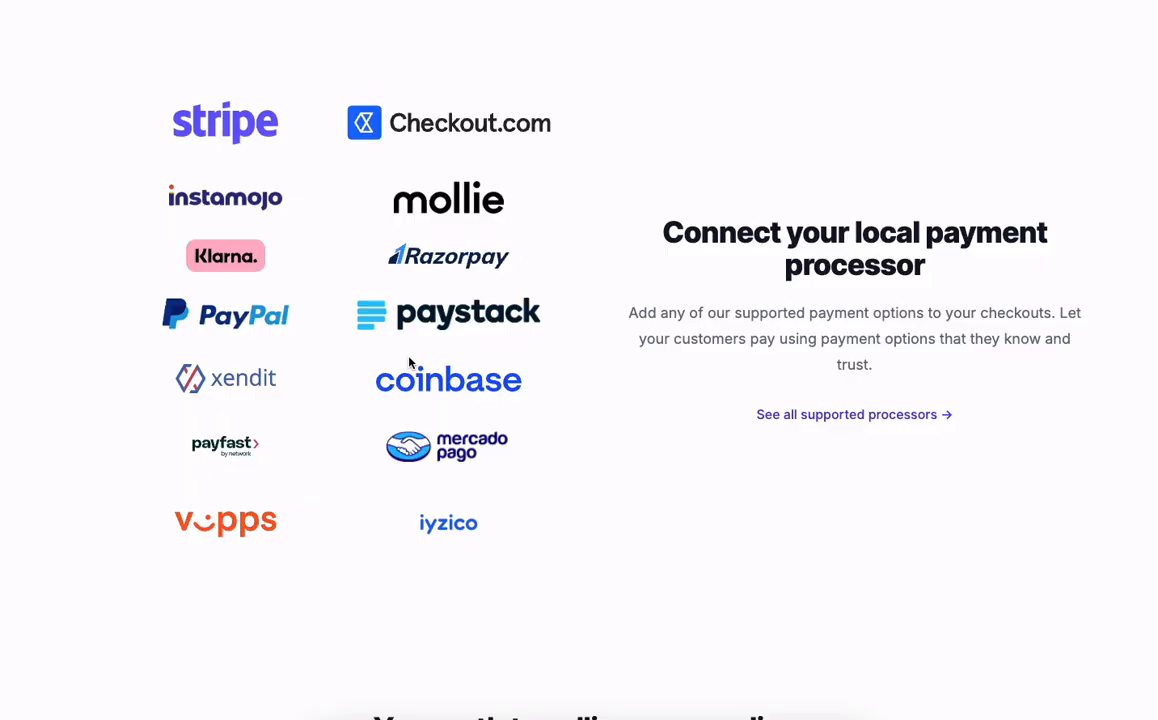
{"action": "key", "text": "super+shift+5"}
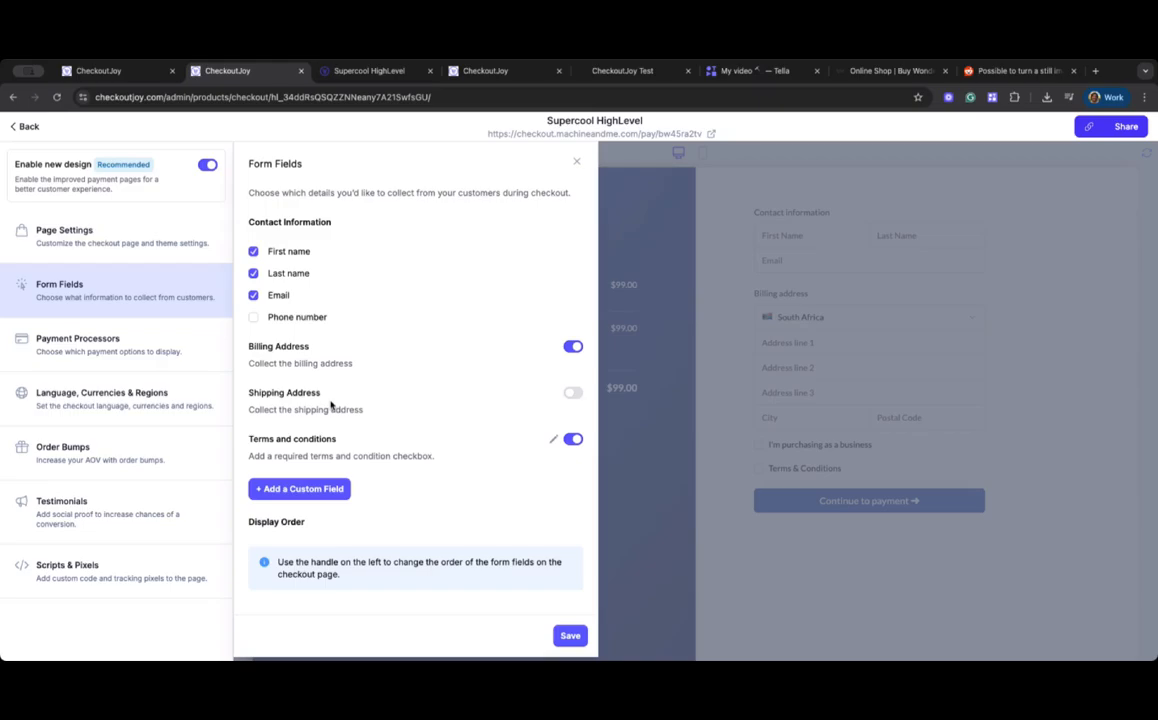
Step: Preview the checkout's payment options and submit a $99 test order with a test card
{"action": "left_click", "coordinate": [80, 225]}
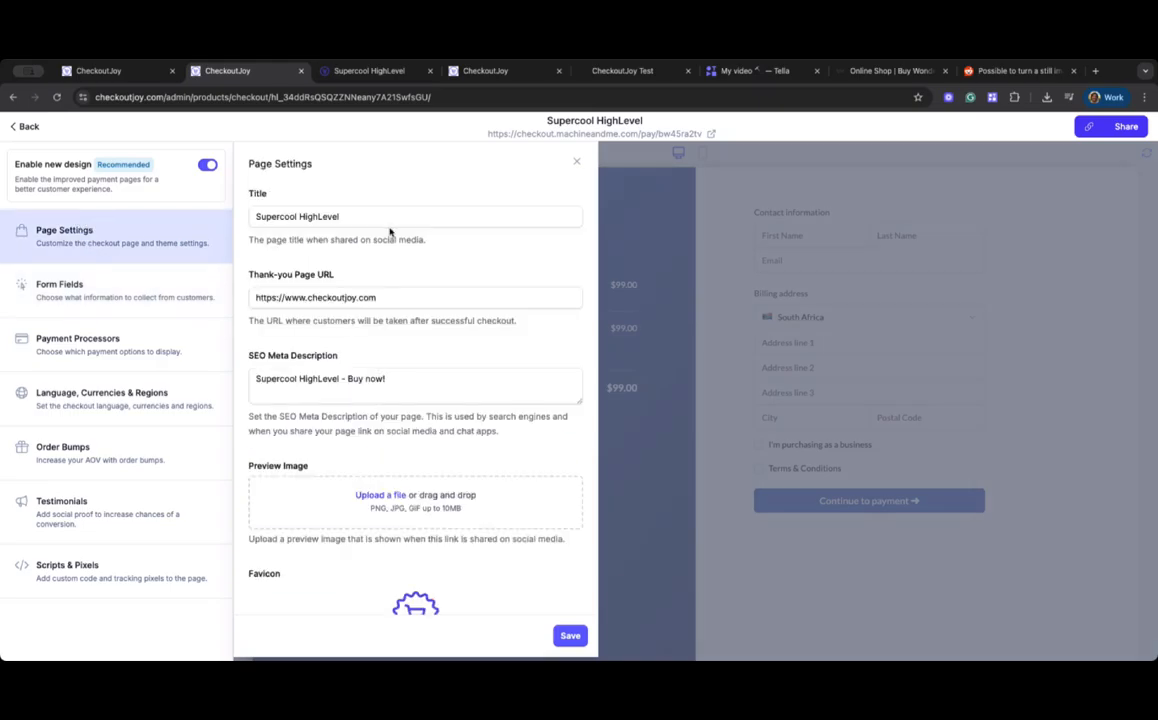
{"action": "scroll", "coordinate": [396, 232], "scroll_direction": "down", "scroll_amount": 5}
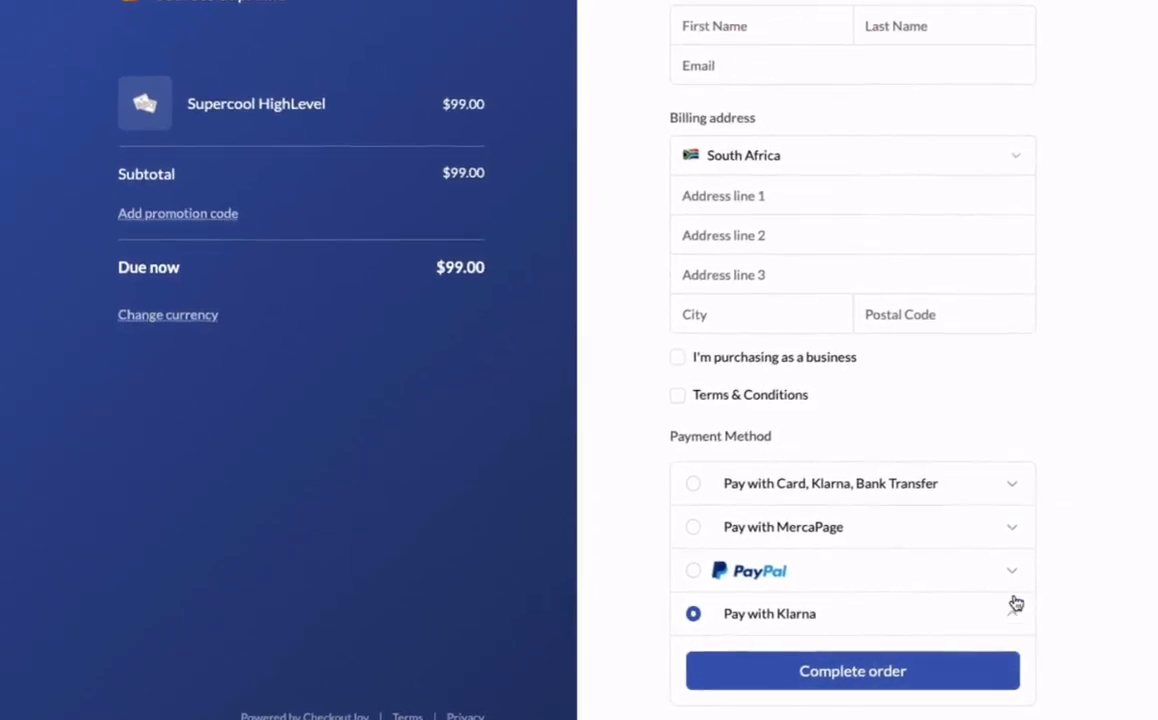
{"action": "left_click", "coordinate": [1013, 572]}
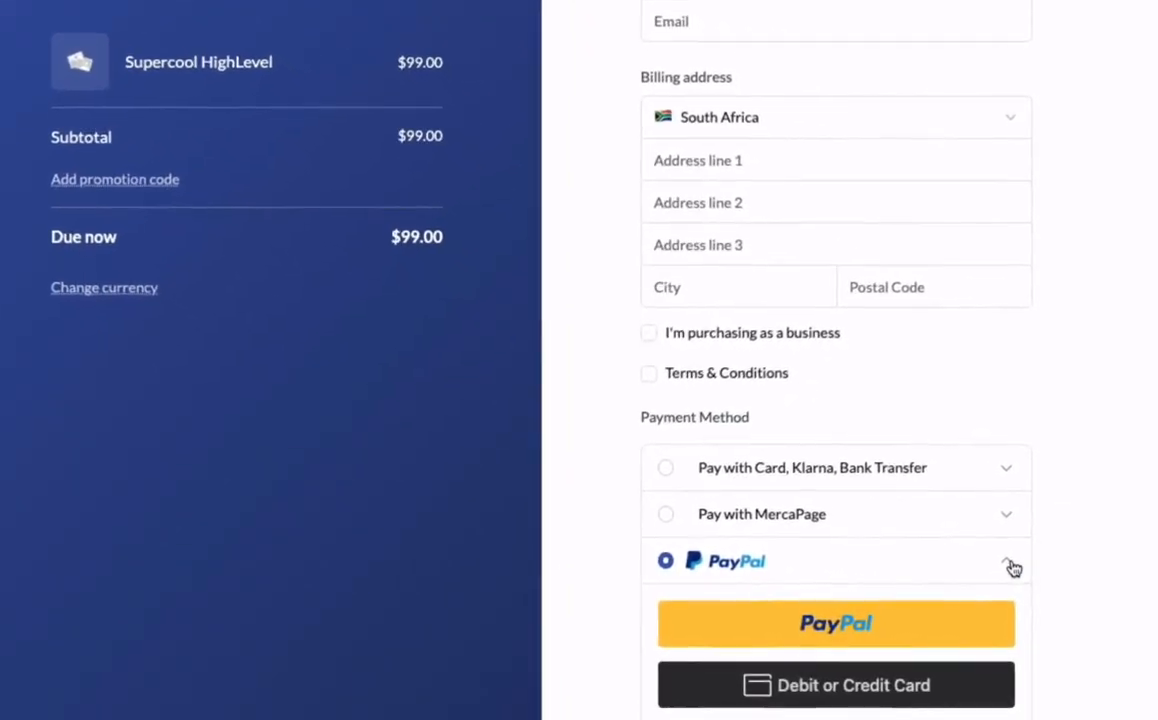
{"action": "left_click", "coordinate": [1009, 520]}
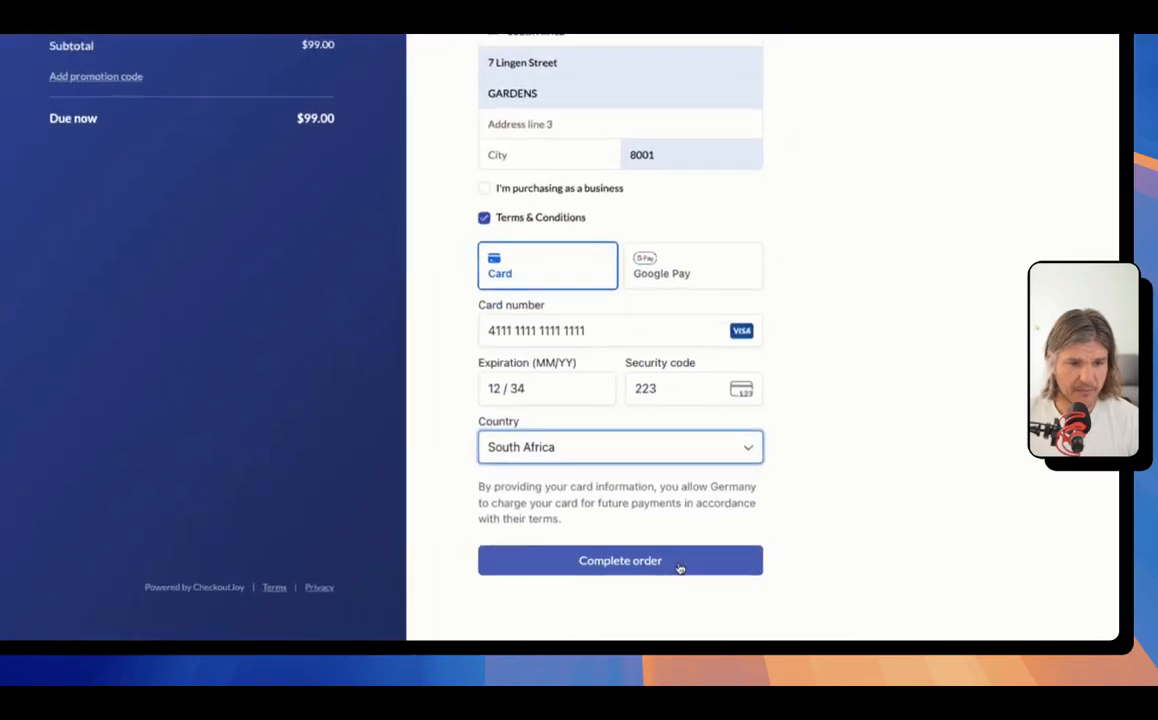
{"action": "left_click", "coordinate": [679, 567]}
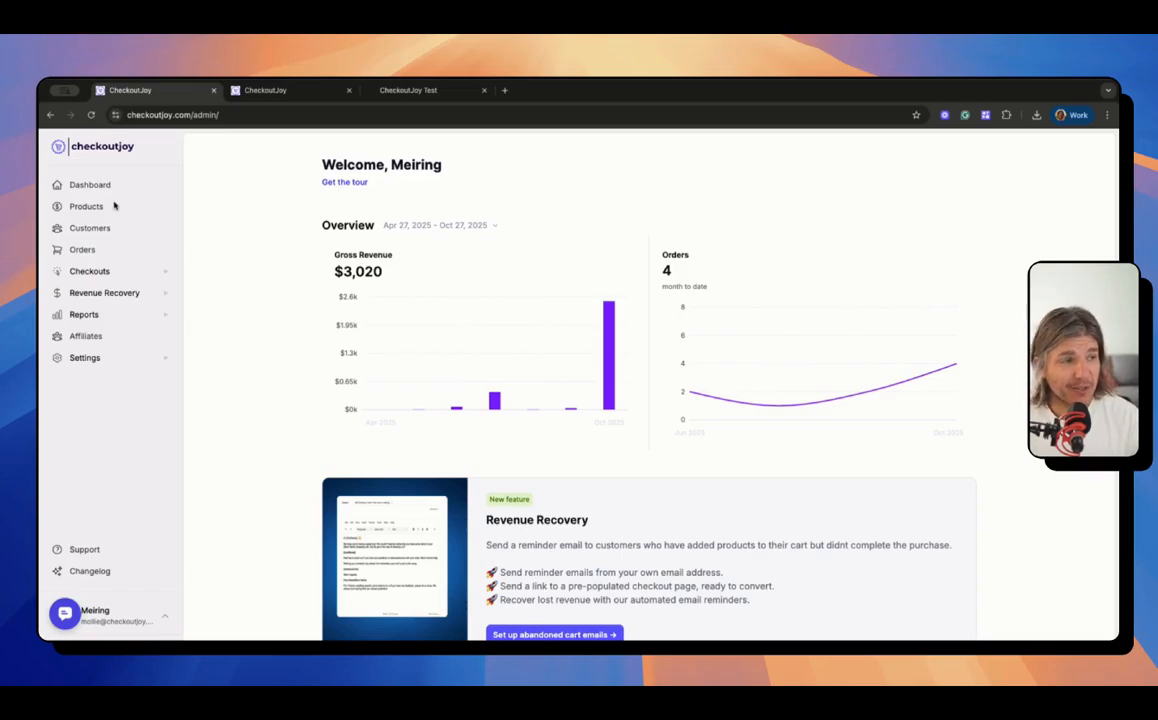
Step: Begin installing the CheckoutJoy app into HighLevel from the Integrations settings
{"action": "left_click", "coordinate": [88, 358]}
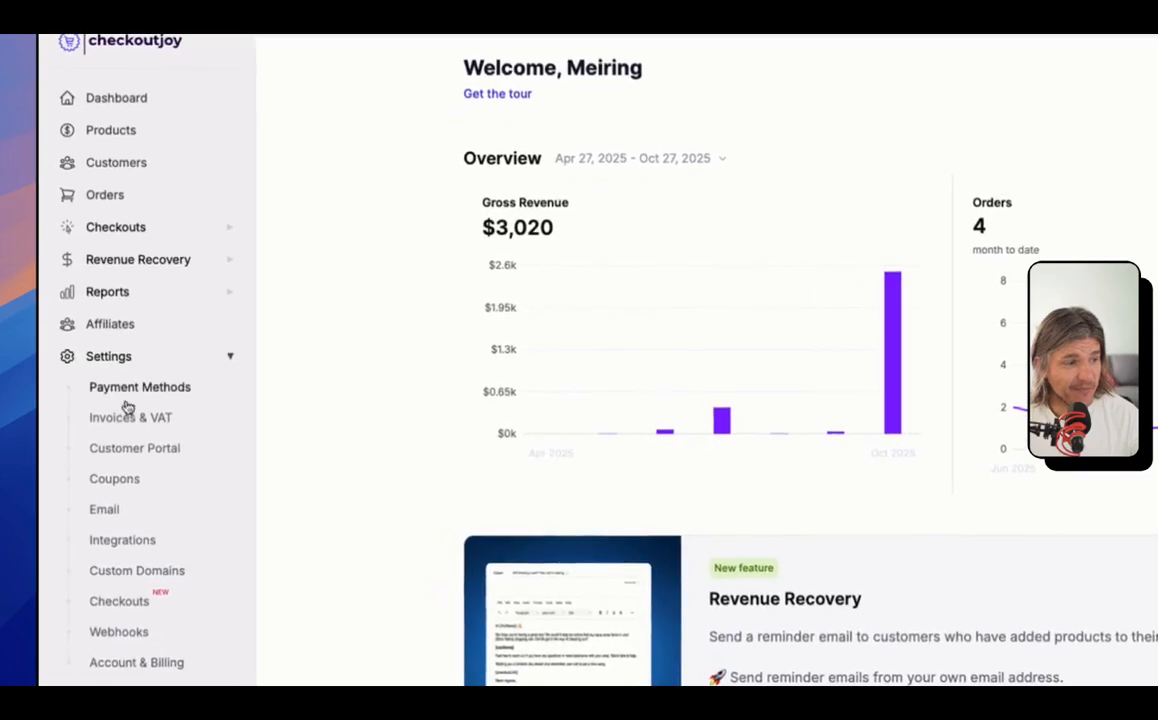
{"action": "left_click", "coordinate": [136, 545]}
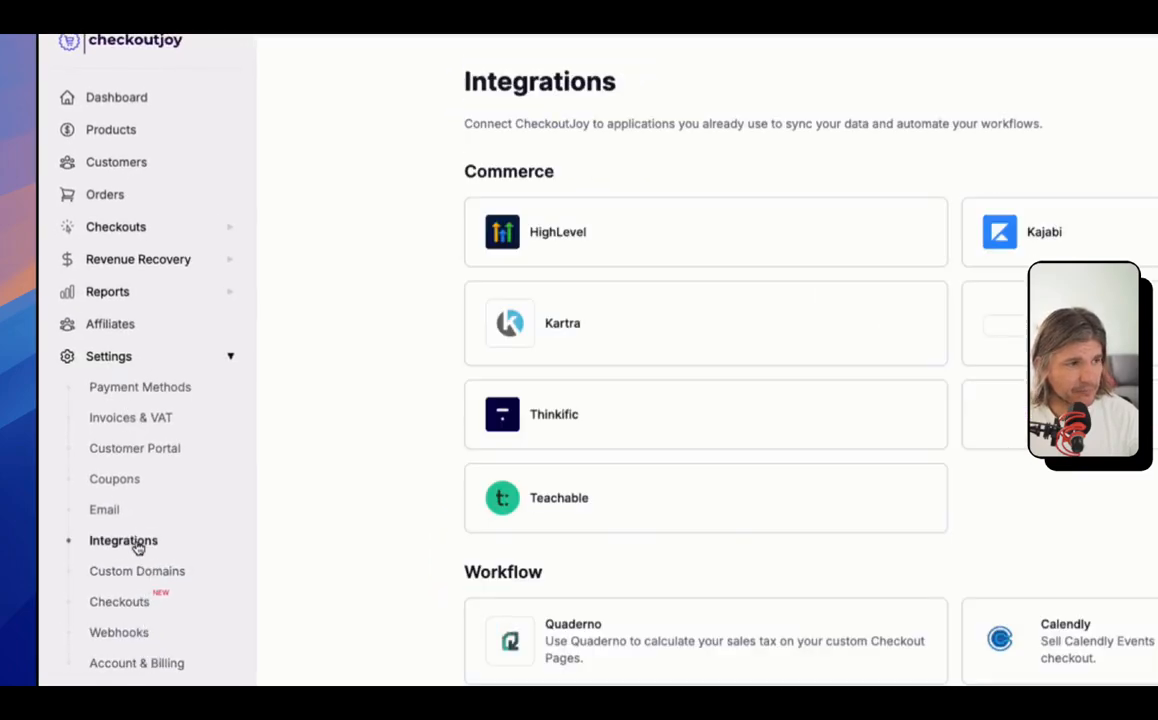
{"action": "left_click", "coordinate": [617, 224]}
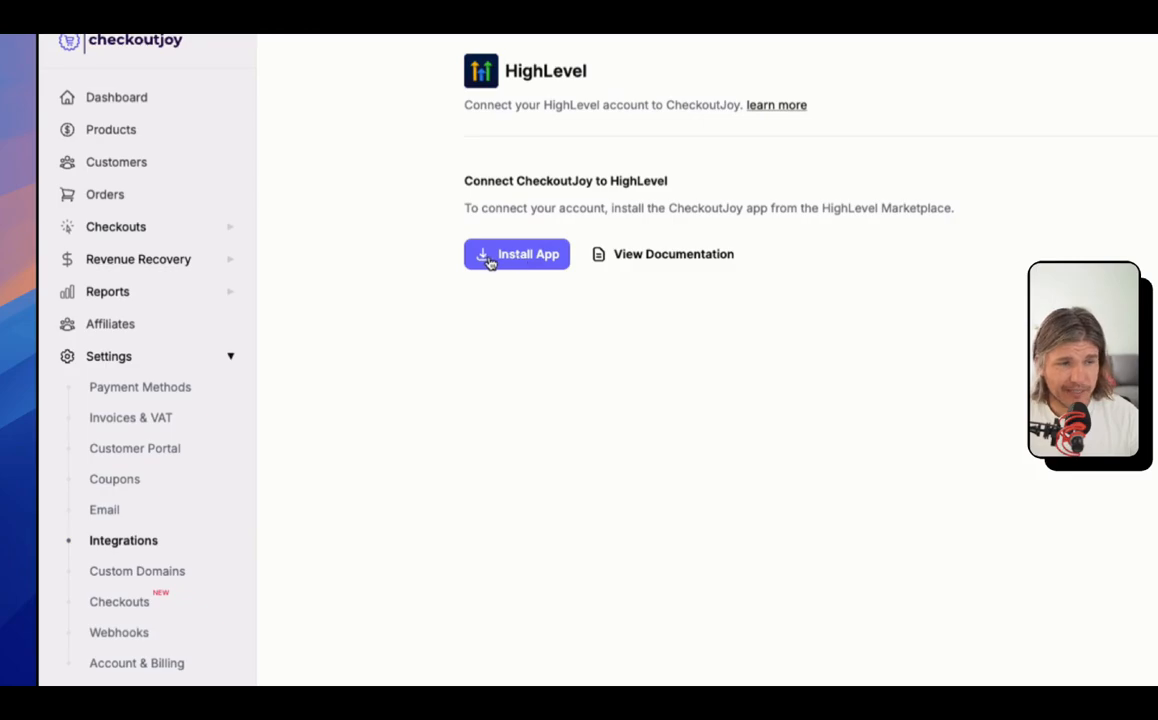
{"action": "left_click", "coordinate": [489, 257]}
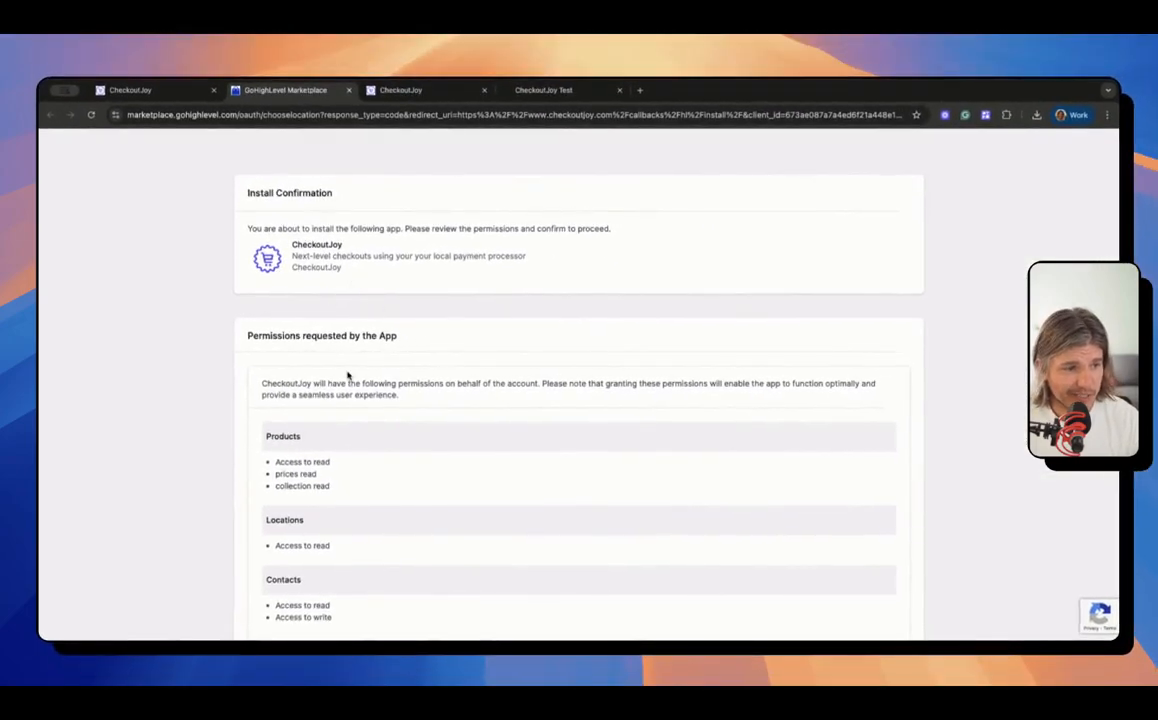
Step: Review the install permissions and name the new product 'Supercool HighLevel'
{"action": "scroll", "coordinate": [348, 375], "scroll_direction": "down", "scroll_amount": 5}
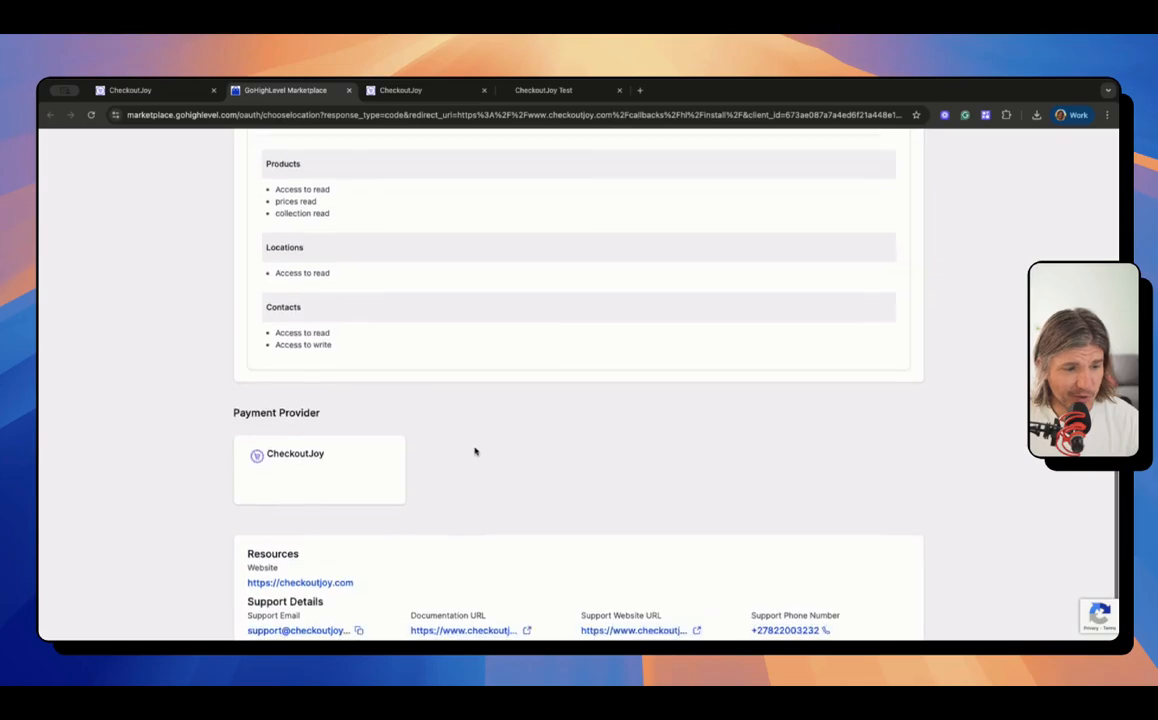
{"action": "scroll", "coordinate": [475, 452], "scroll_direction": "down", "scroll_amount": 2}
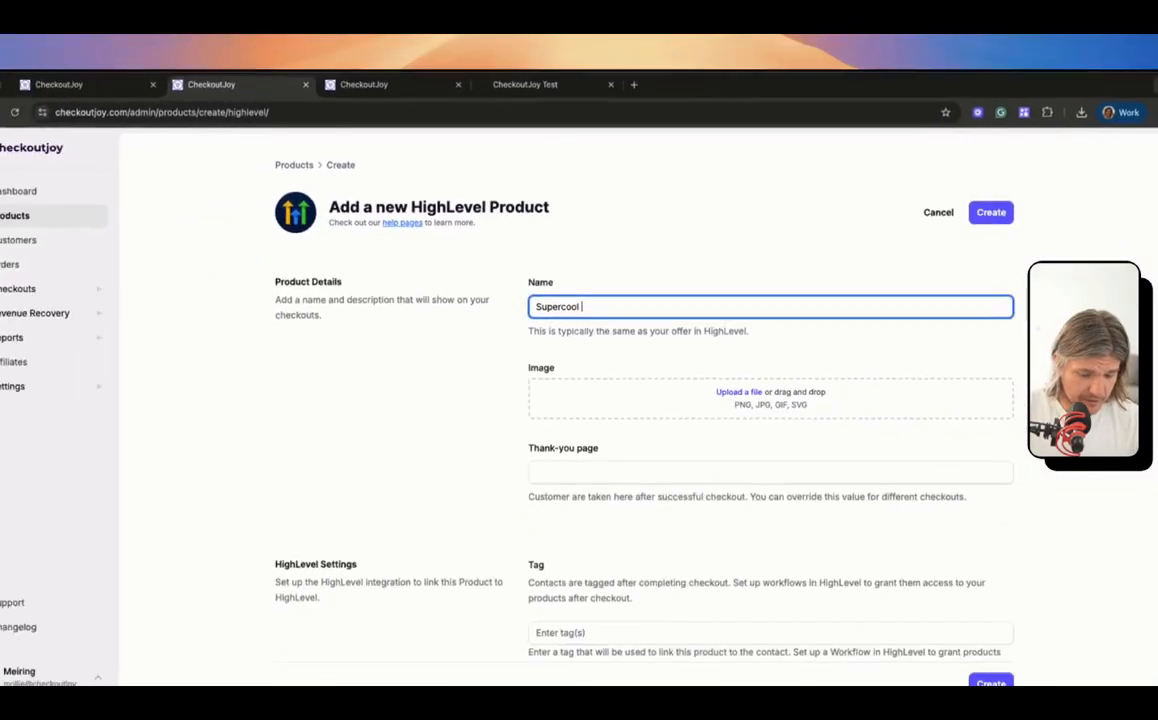
{"action": "type", "text": "HighLevel"}
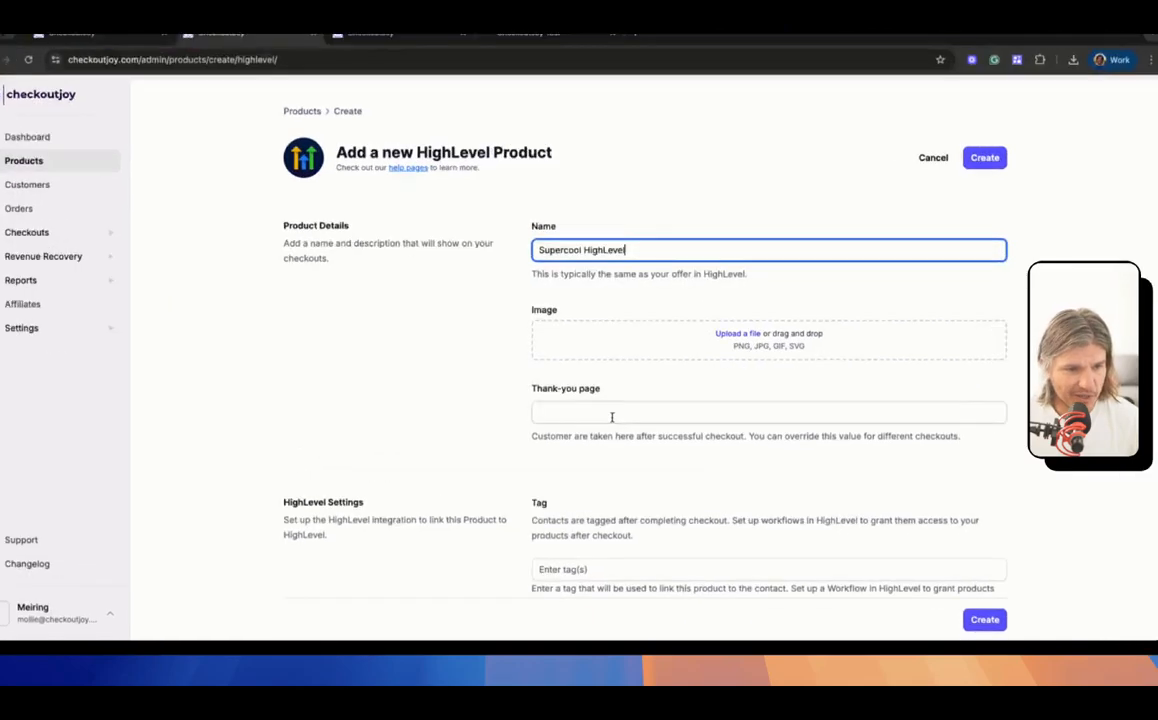
Step: Set the product's thank-you page to the suggested CheckoutJoy address
{"action": "left_click", "coordinate": [620, 434]}
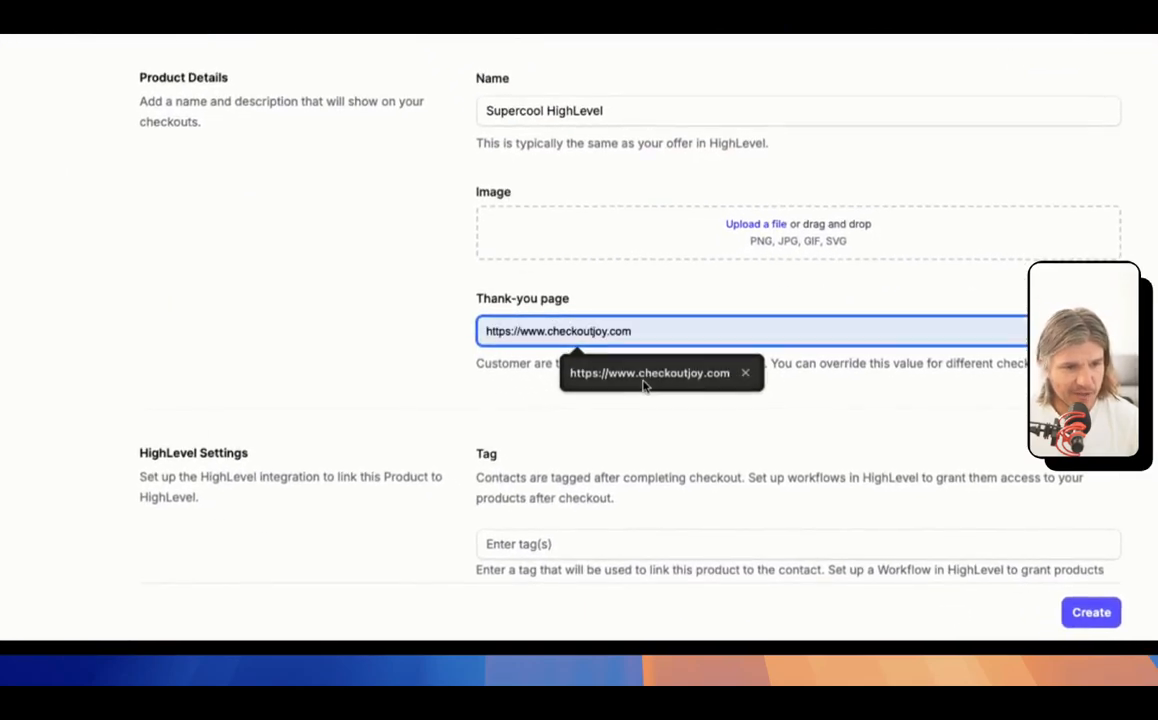
{"action": "left_click", "coordinate": [643, 383]}
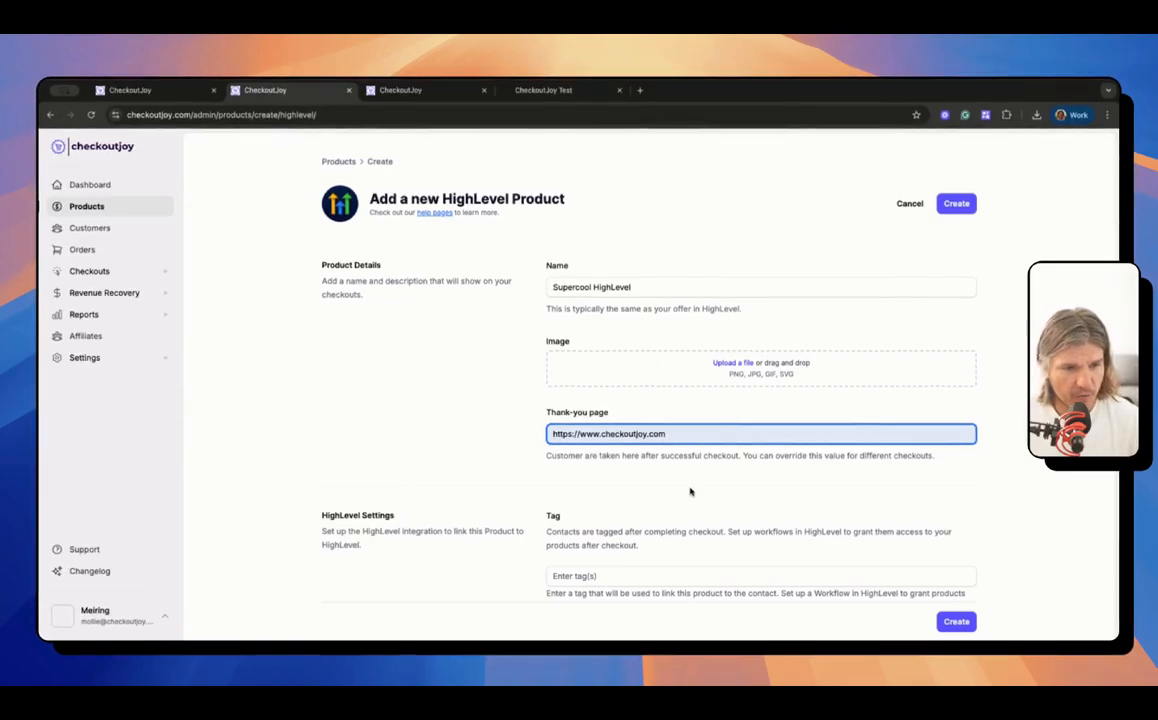
{"action": "scroll", "coordinate": [690, 491], "scroll_direction": "down", "scroll_amount": 4}
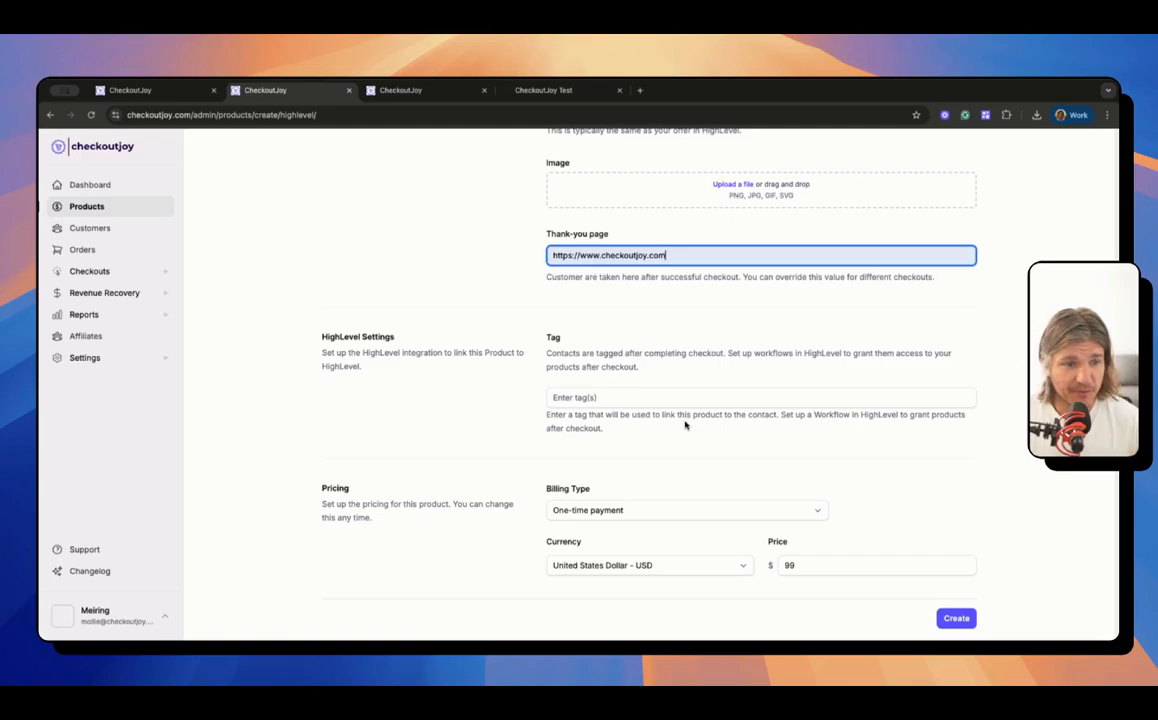
Step: Tag the product with supercool and checkoutjoy
{"action": "left_click", "coordinate": [630, 397]}
{"action": "type", "text": "supe"}
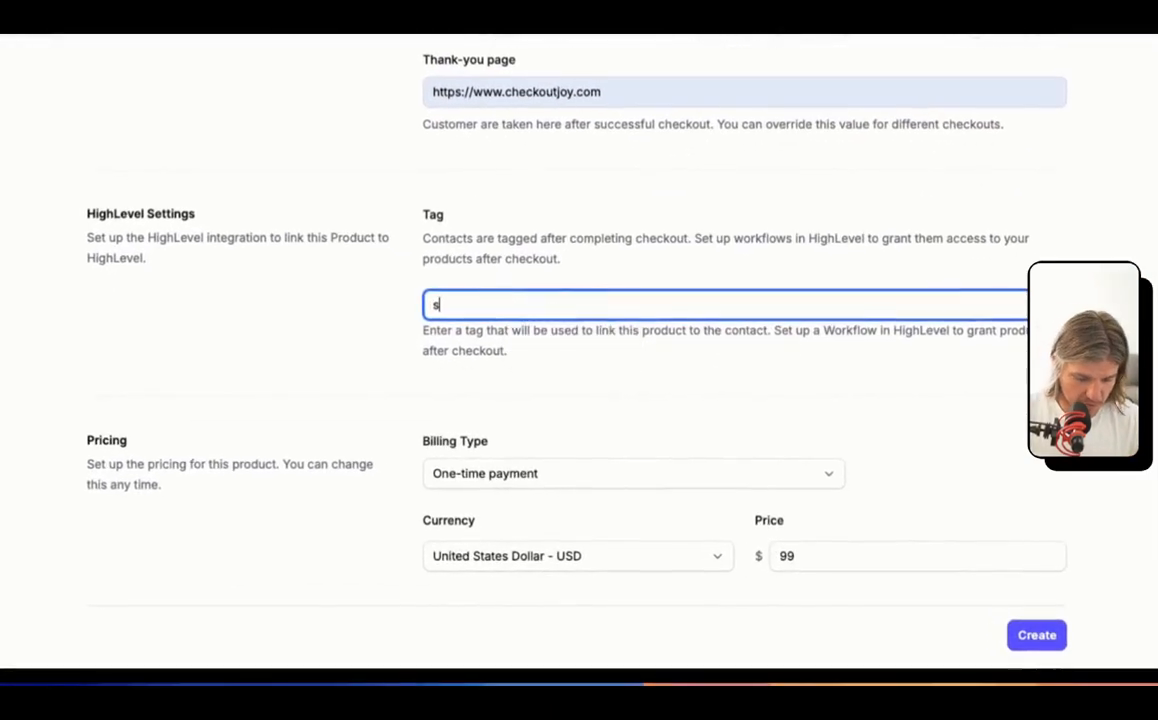
{"action": "type", "text": "rcoor"}
{"action": "key", "text": "BackSpace"}
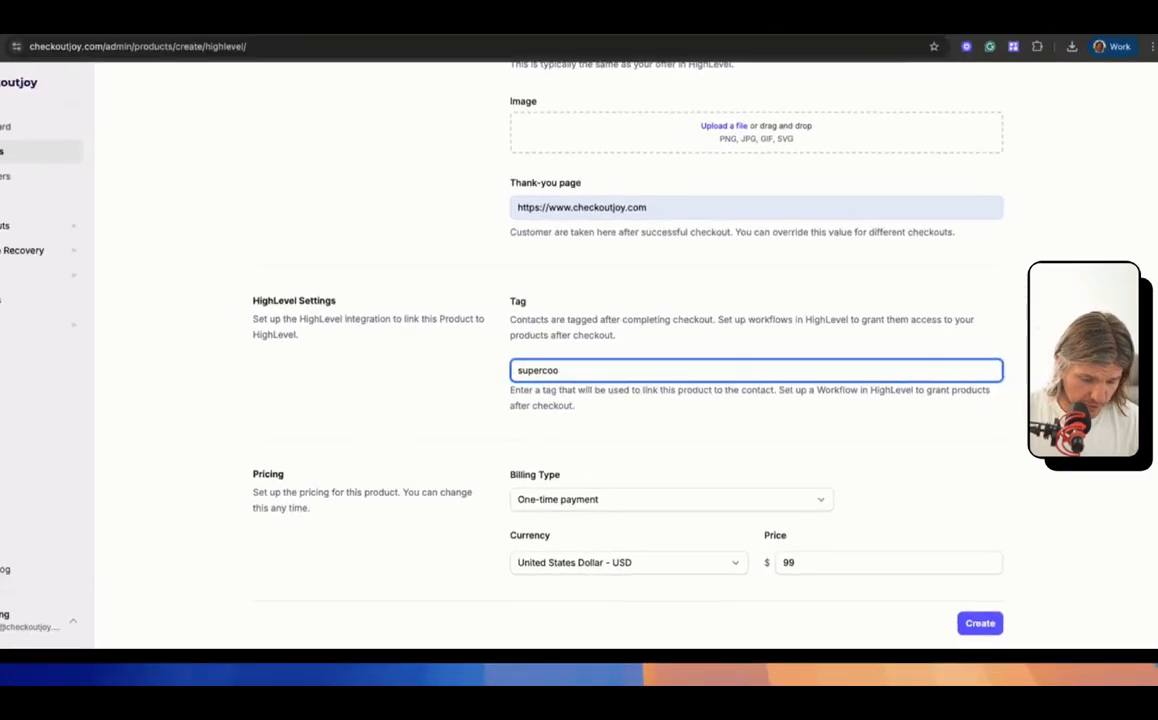
{"action": "type", "text": "l"}
{"action": "key", "text": "Return"}
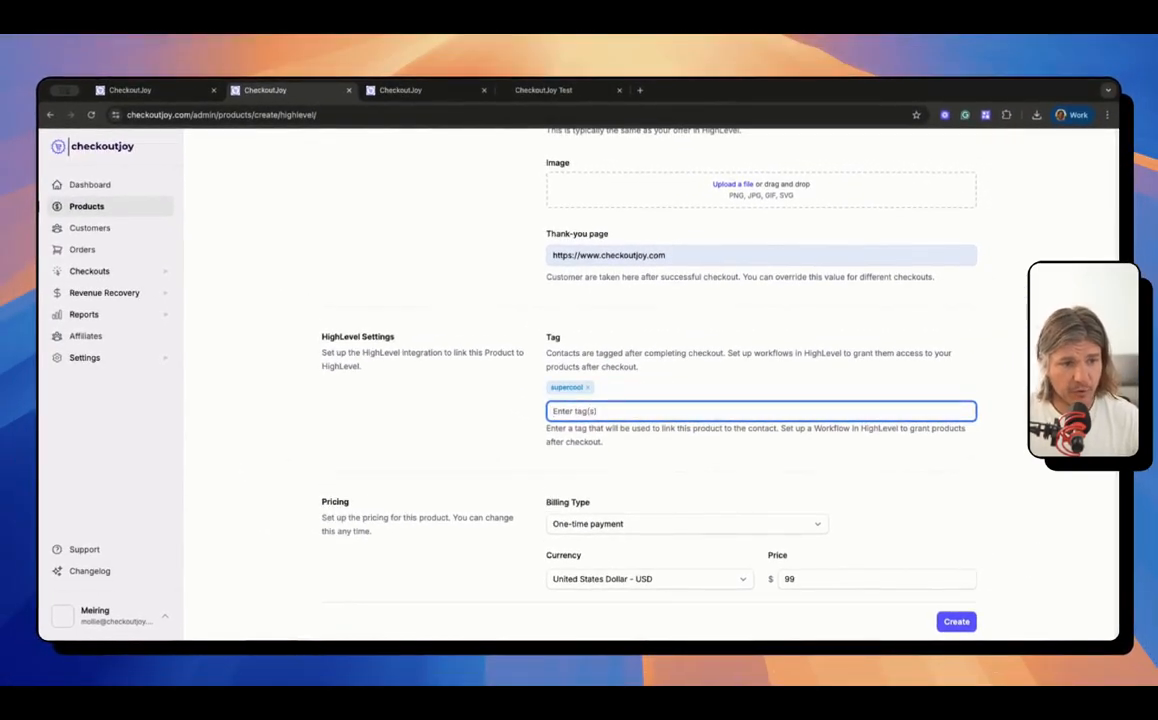
{"action": "type", "text": "checkoutjoy"}
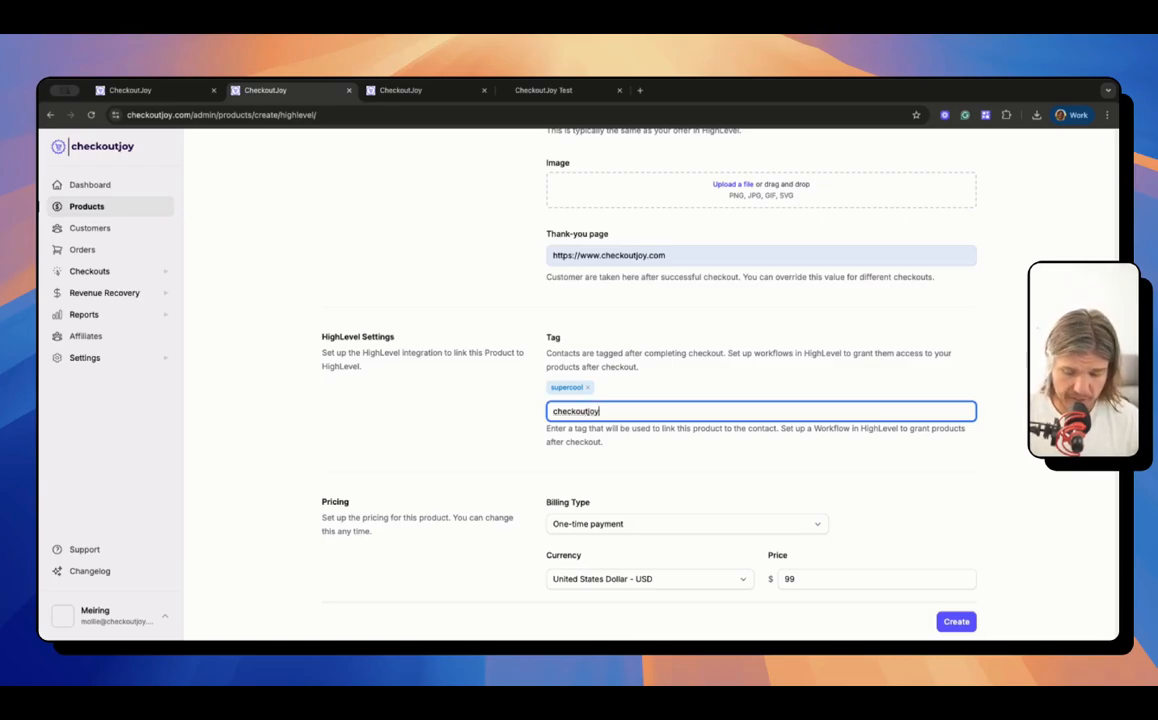
{"action": "key", "text": "Return"}
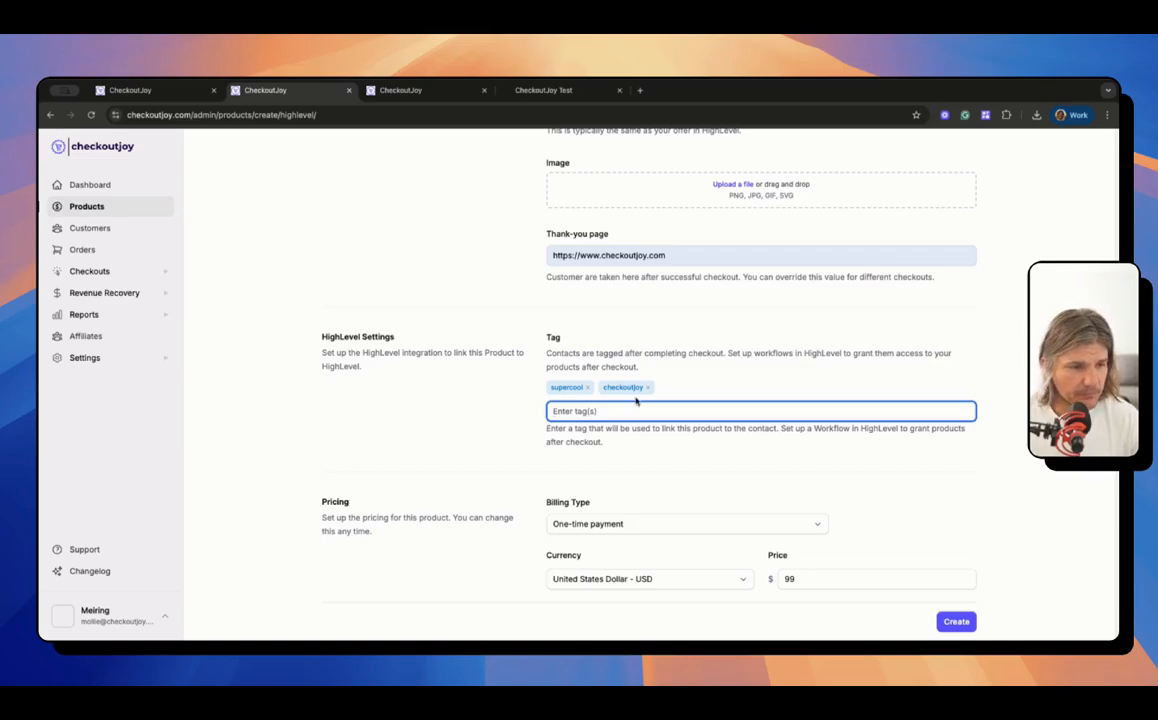
Step: Keep the billing type as a one-time $99 payment and create the product
{"action": "scroll", "coordinate": [480, 530], "scroll_direction": "down", "scroll_amount": 1}
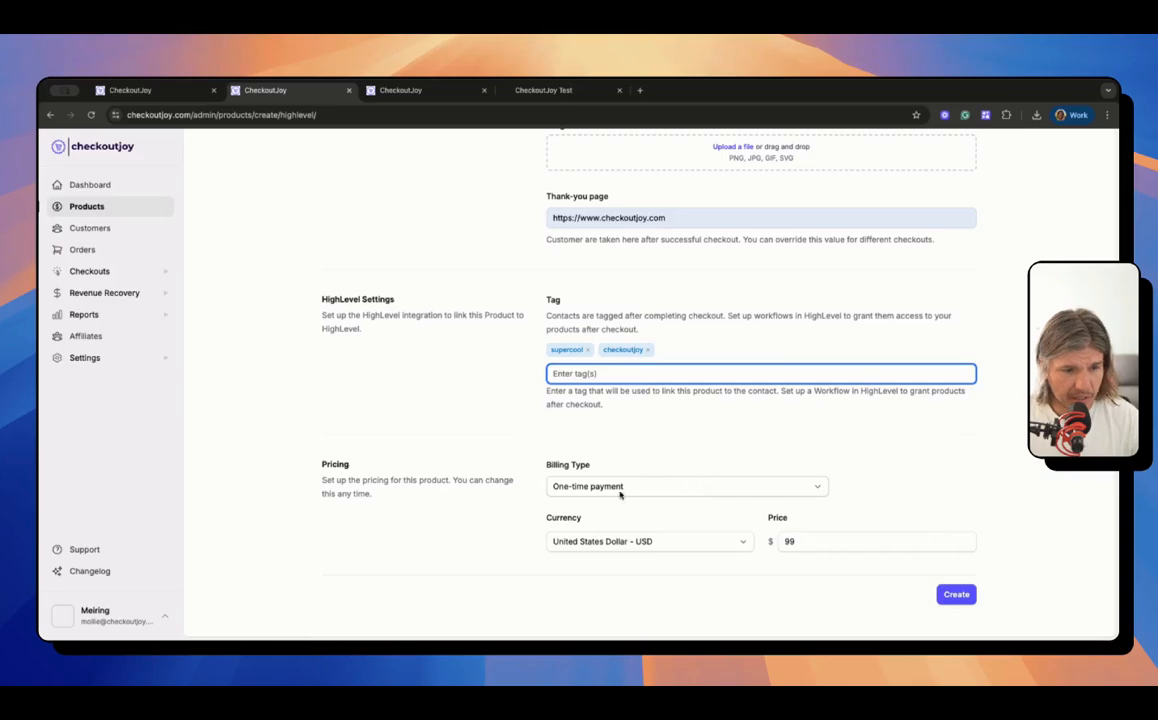
{"action": "left_click", "coordinate": [620, 486]}
{"action": "left_click", "coordinate": [598, 430]}
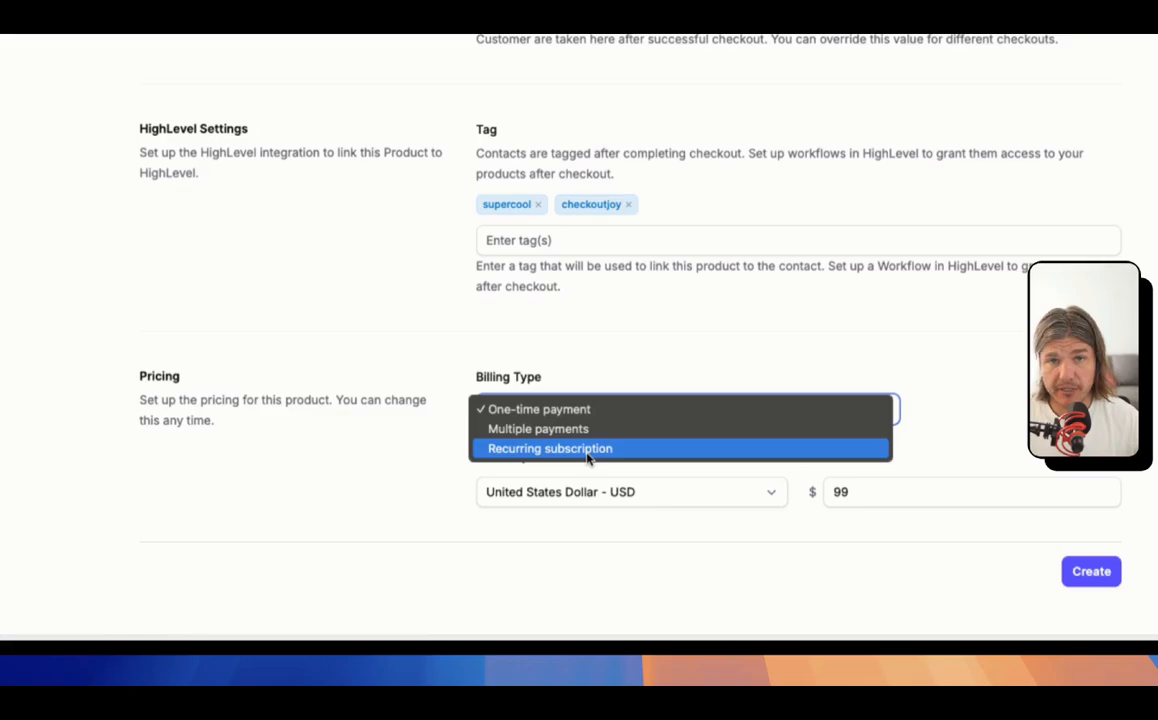
{"action": "left_click", "coordinate": [346, 322]}
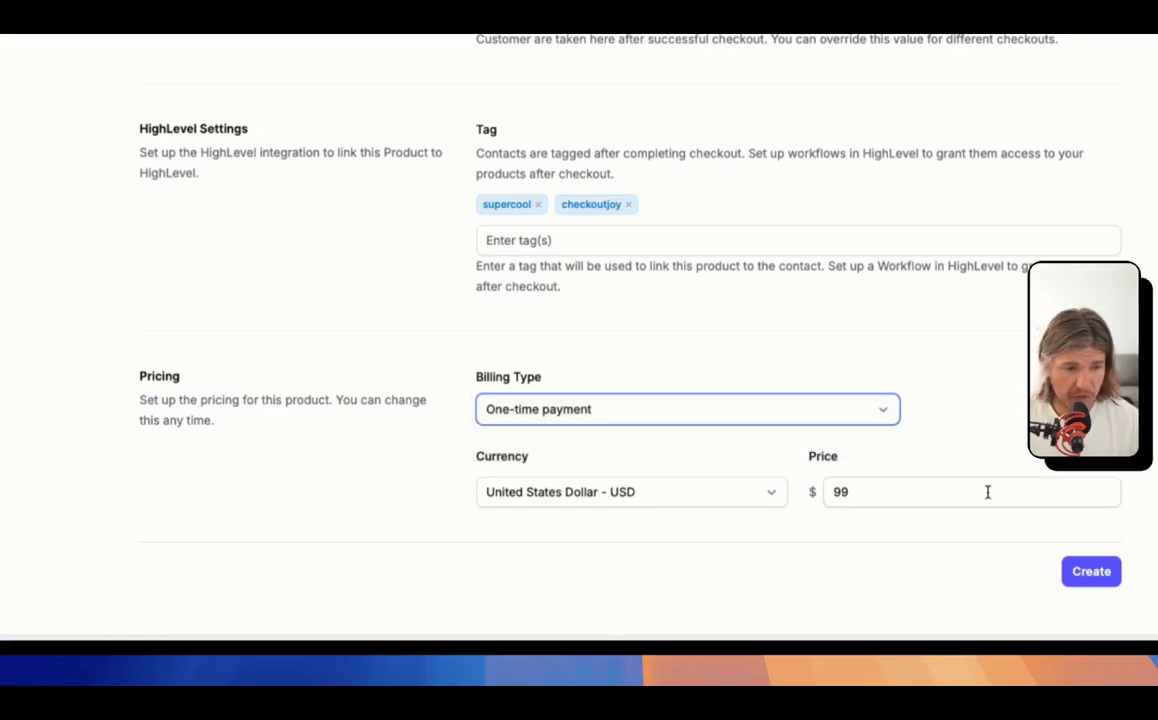
{"action": "left_click", "coordinate": [1096, 570]}
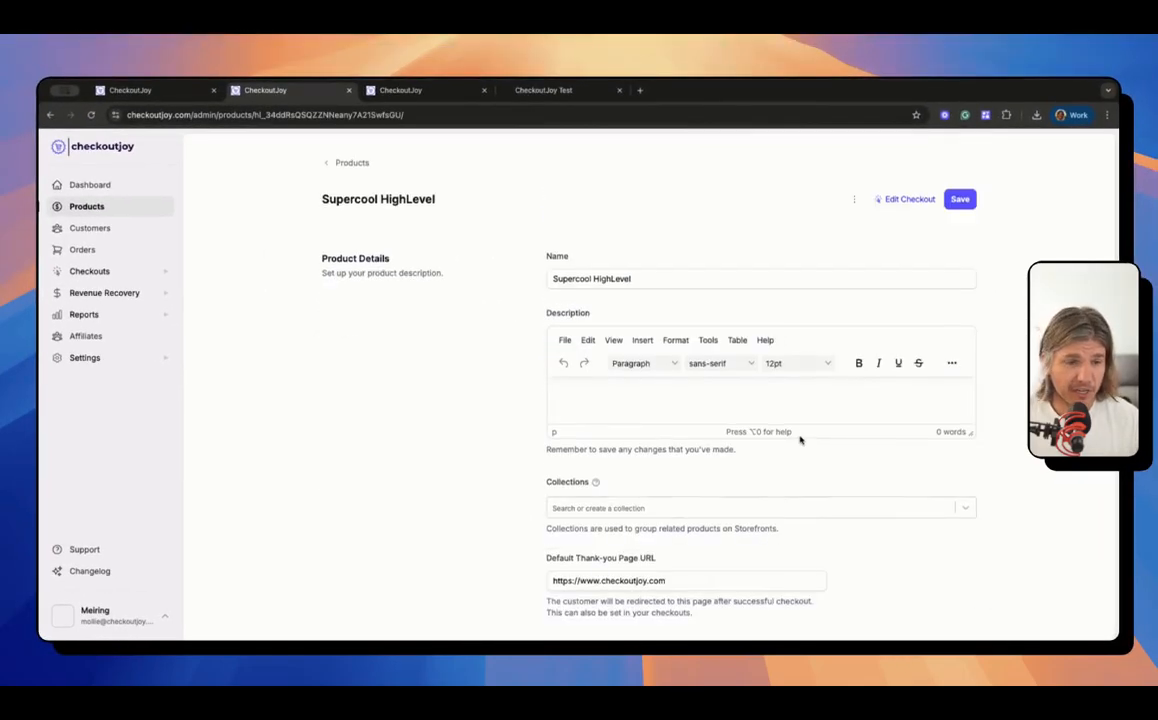
Step: Confirm the $99 default price and supercool and checkoutjoy tags, then go to HighLevel's workflow list
{"action": "scroll", "coordinate": [800, 439], "scroll_direction": "down", "scroll_amount": 5}
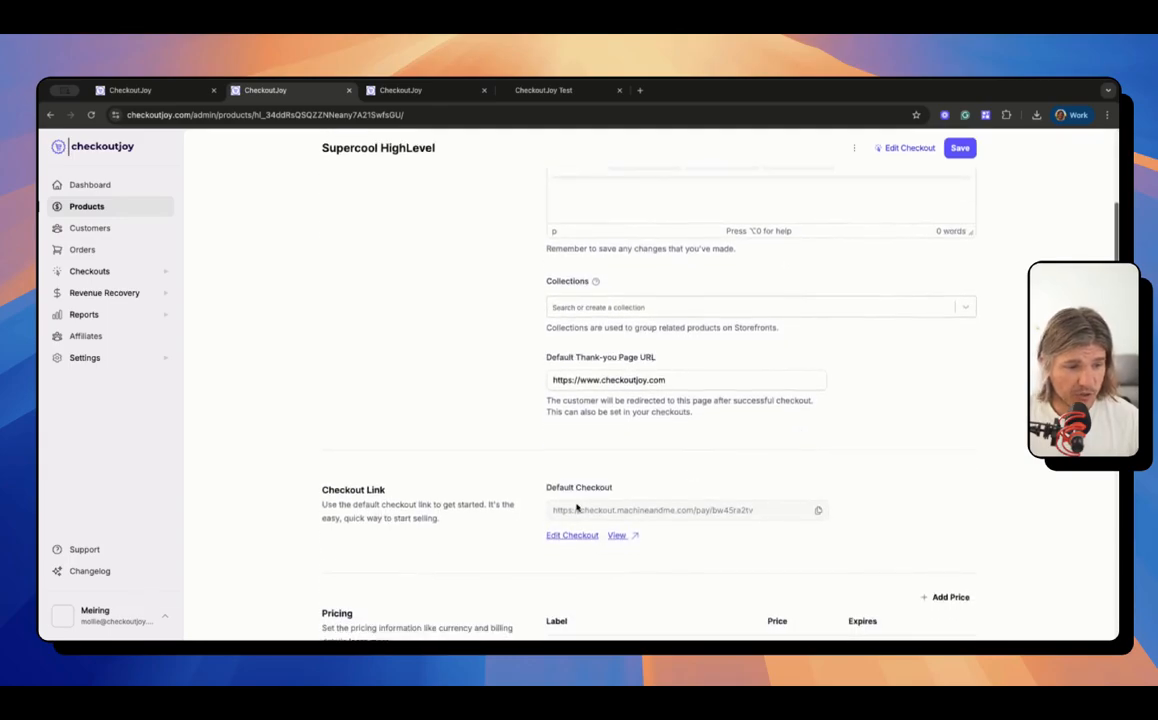
{"action": "scroll", "coordinate": [578, 508], "scroll_direction": "down", "scroll_amount": 4}
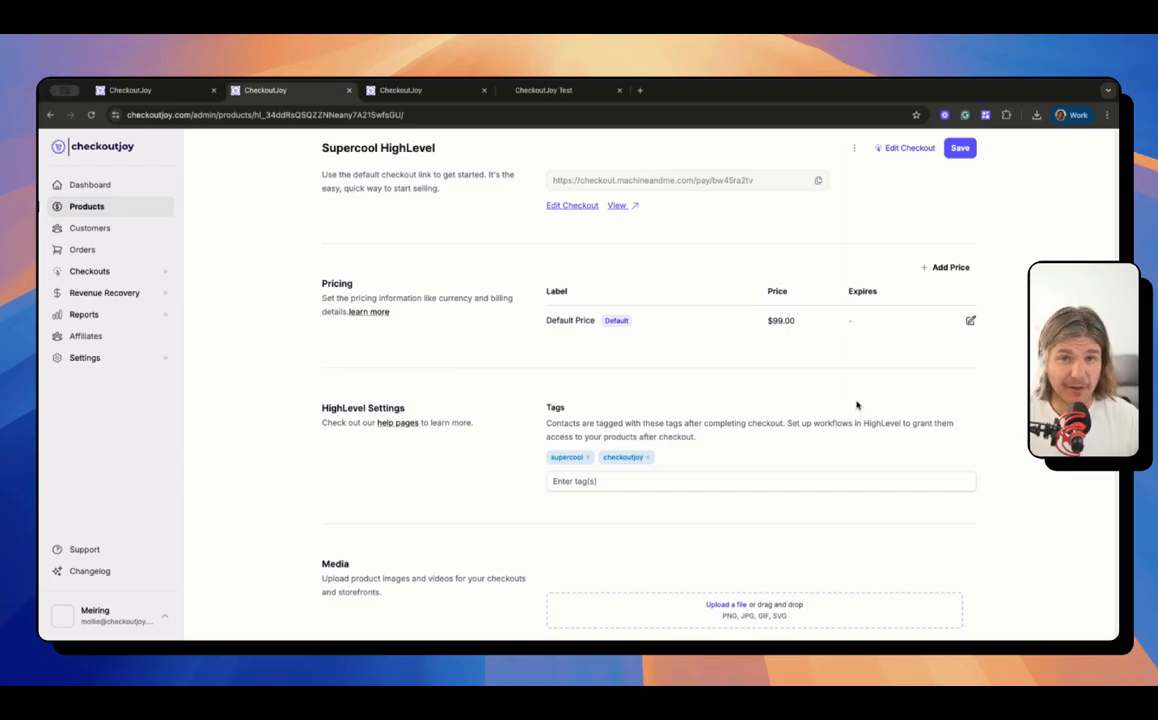
{"action": "left_click", "coordinate": [586, 92]}
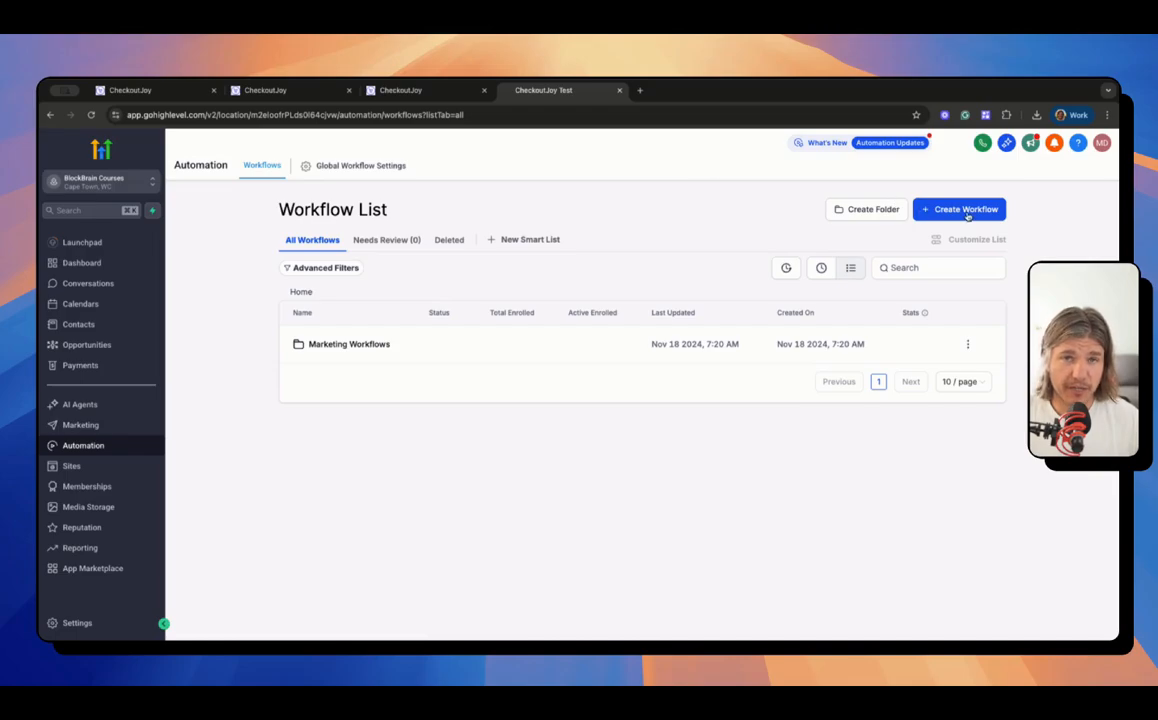
Step: Create a new HighLevel workflow starting from scratch
{"action": "left_click", "coordinate": [967, 216]}
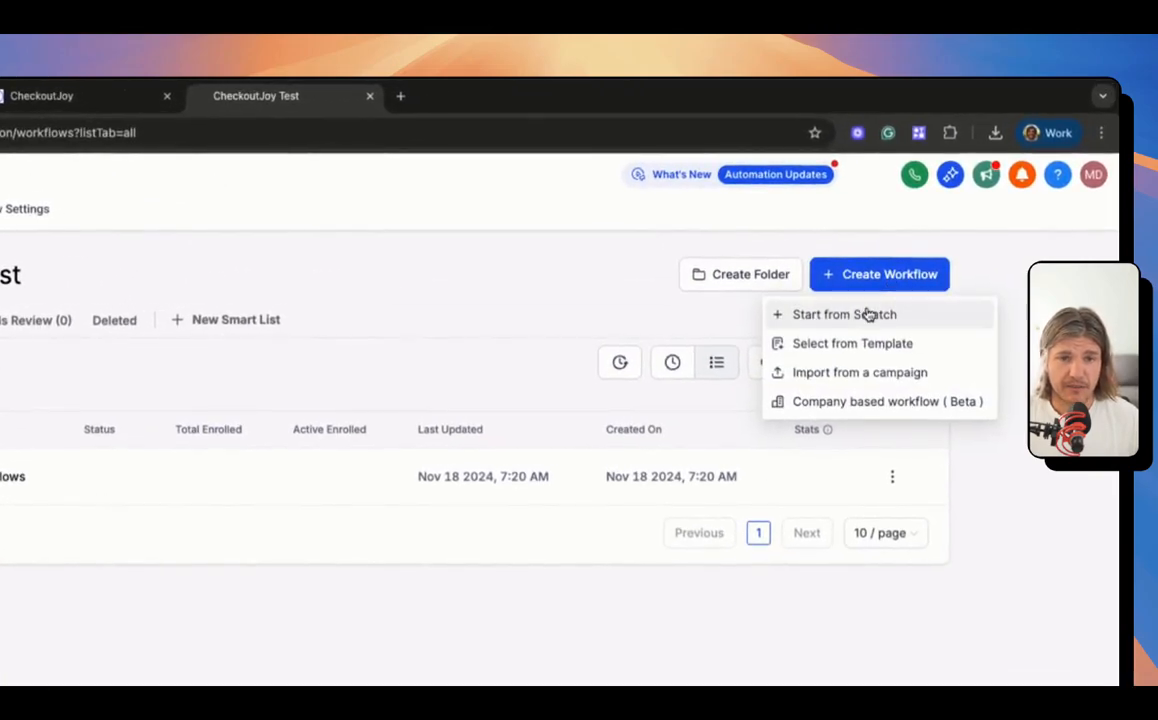
{"action": "left_click", "coordinate": [868, 314]}
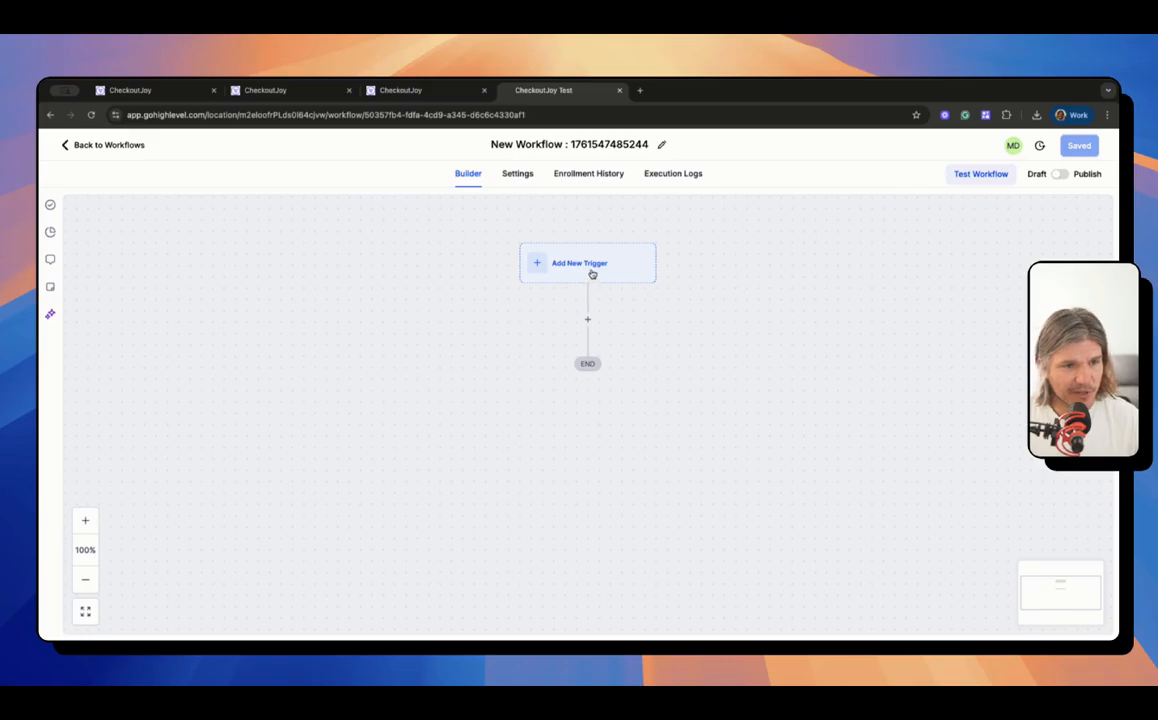
Step: Add a Contact Tag trigger filtered on Tag Added: supercool, with an action step after it
{"action": "left_click", "coordinate": [592, 273]}
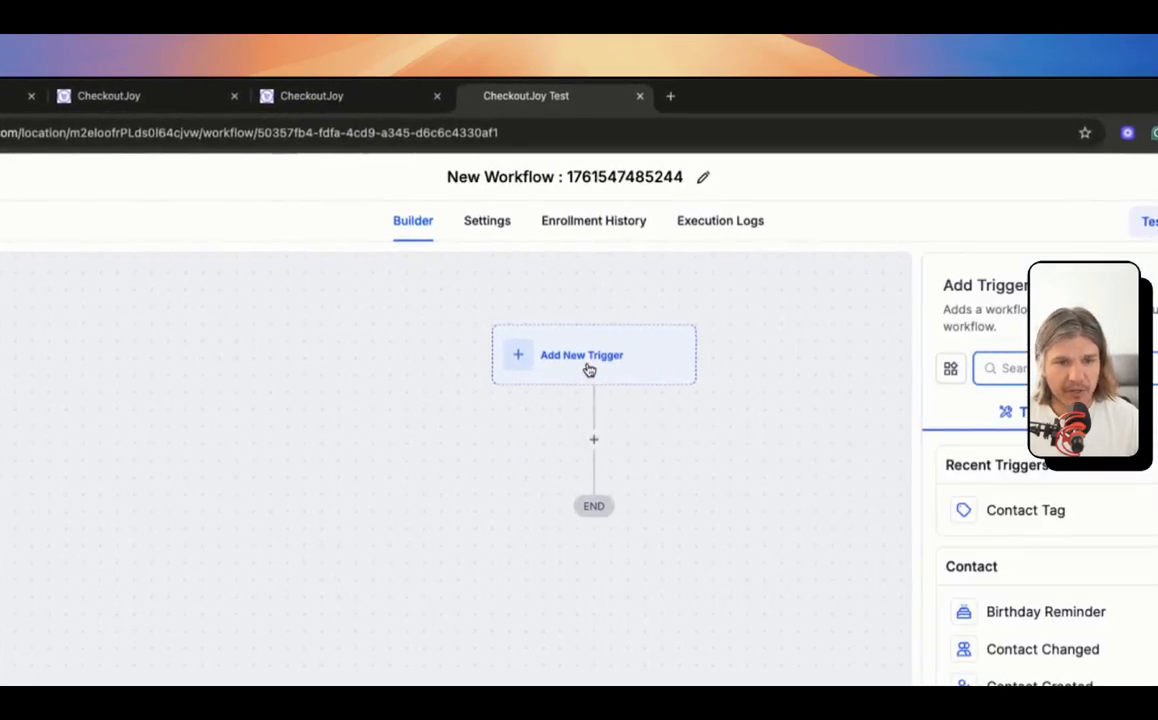
{"action": "left_click", "coordinate": [1143, 513]}
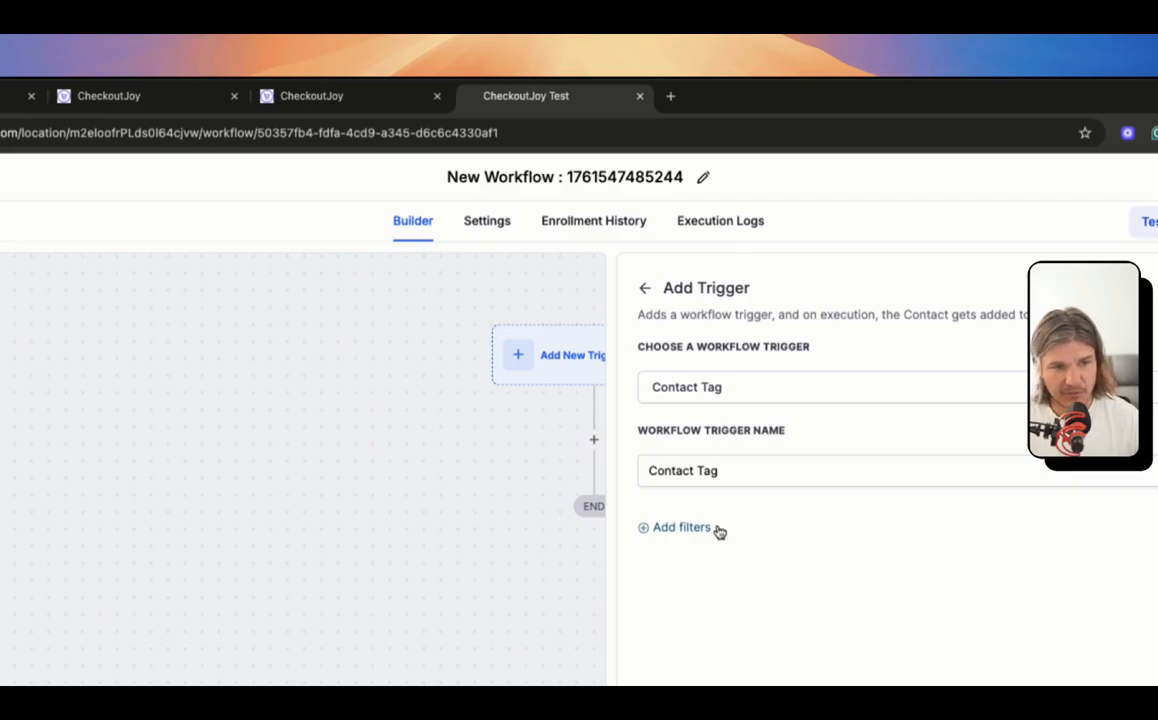
{"action": "left_click", "coordinate": [677, 529]}
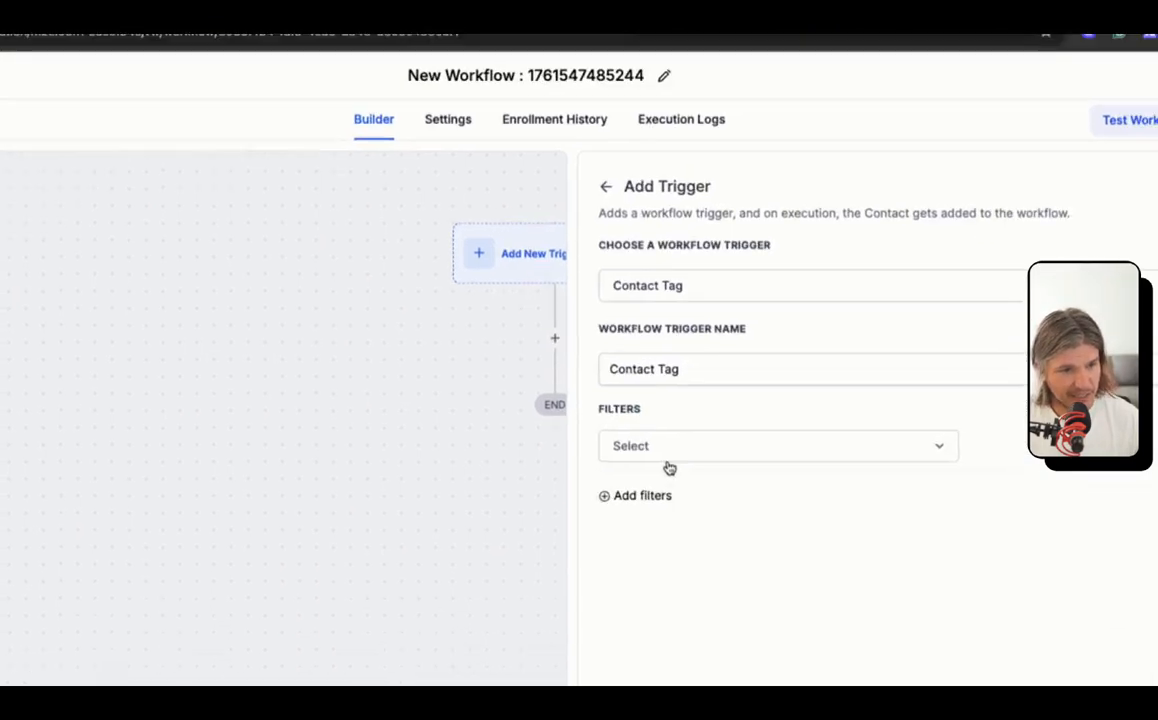
{"action": "left_click", "coordinate": [700, 548]}
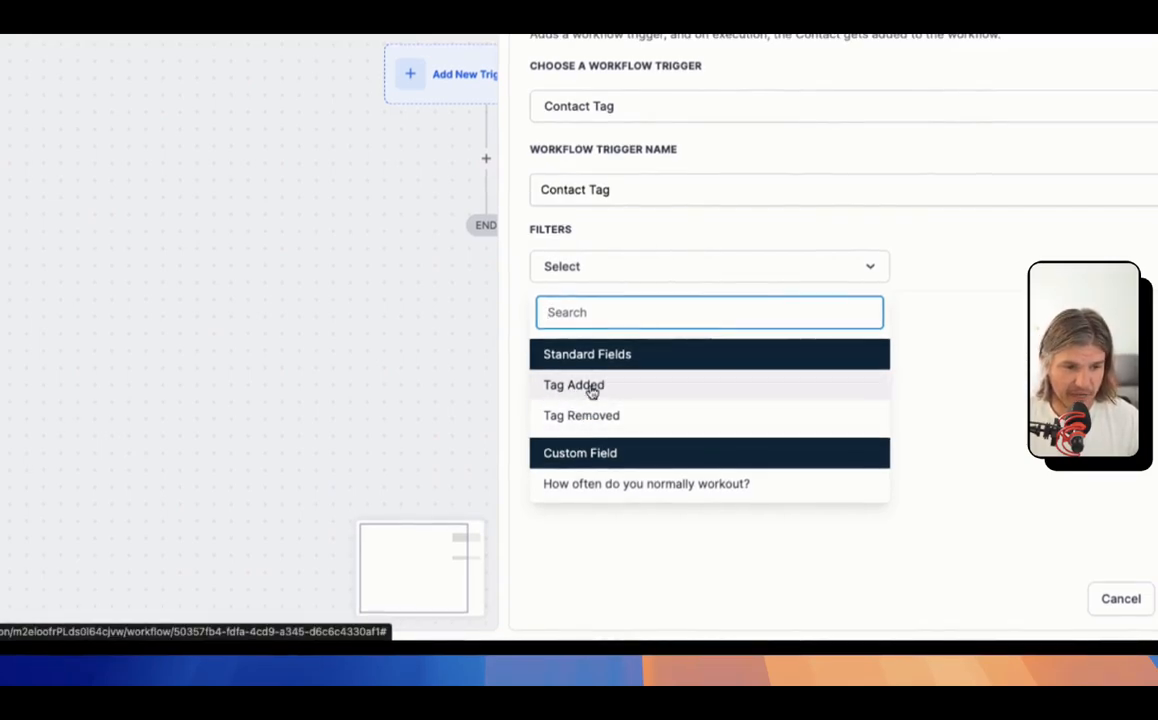
{"action": "left_click", "coordinate": [589, 389]}
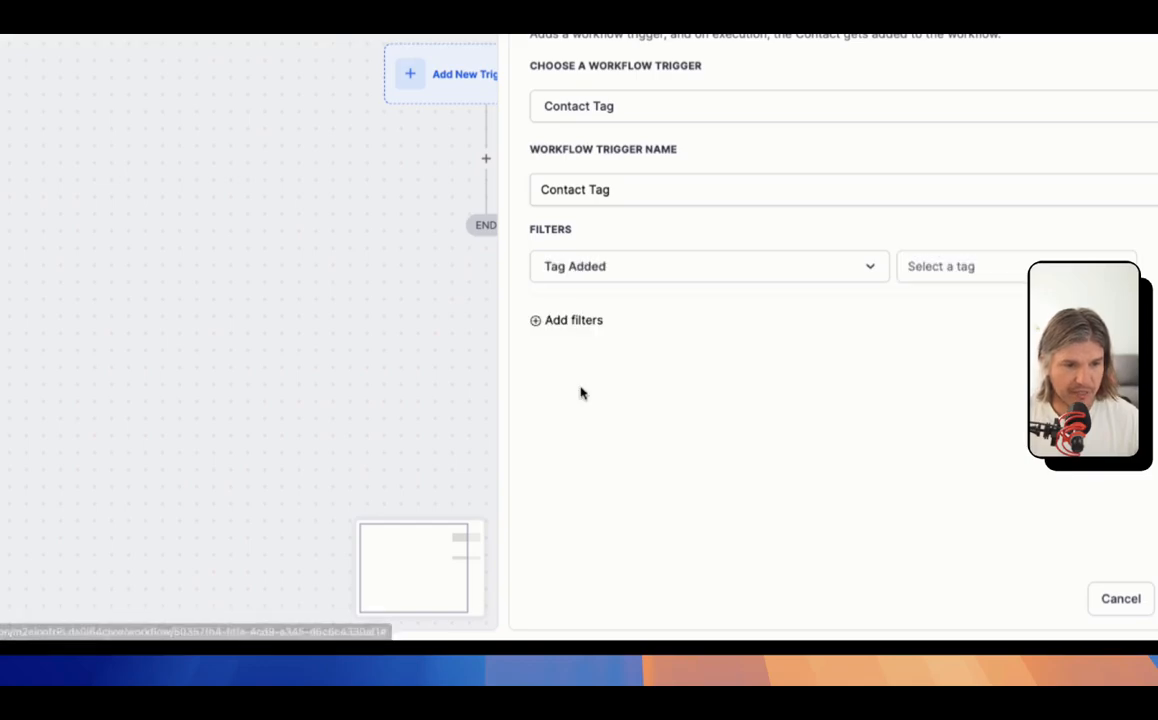
{"action": "left_click", "coordinate": [946, 276]}
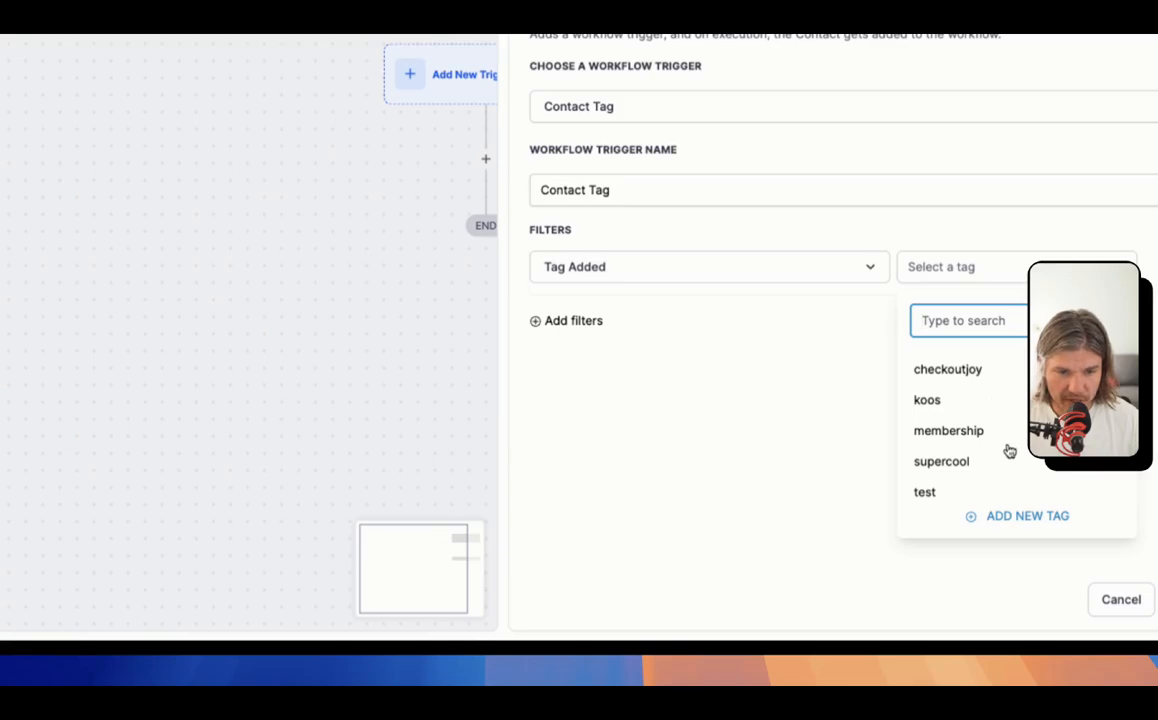
{"action": "left_click", "coordinate": [958, 466]}
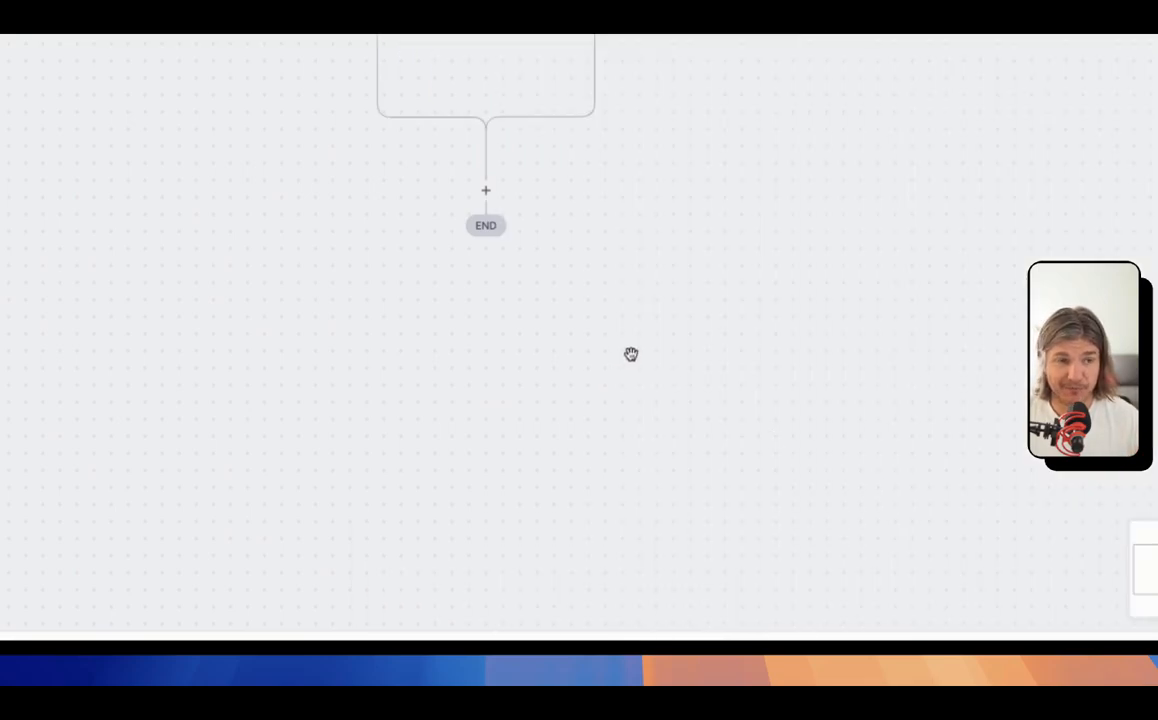
{"action": "scroll", "coordinate": [638, 349], "scroll_direction": "up", "scroll_amount": 2}
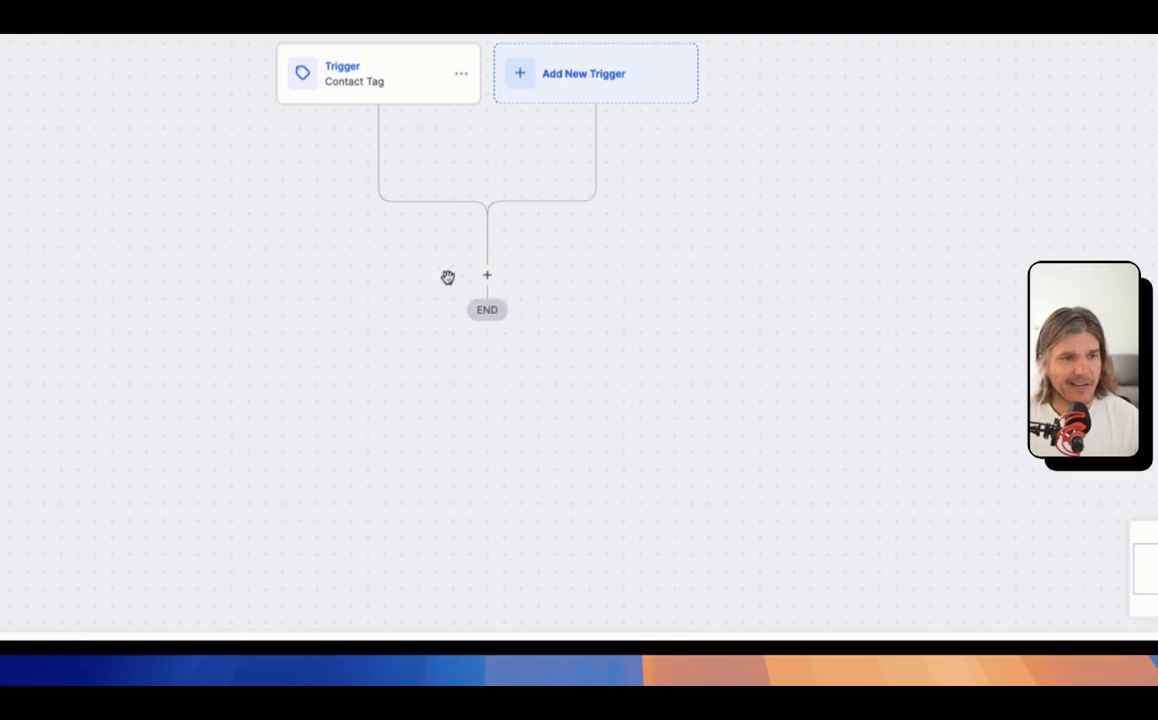
{"action": "left_click", "coordinate": [489, 277]}
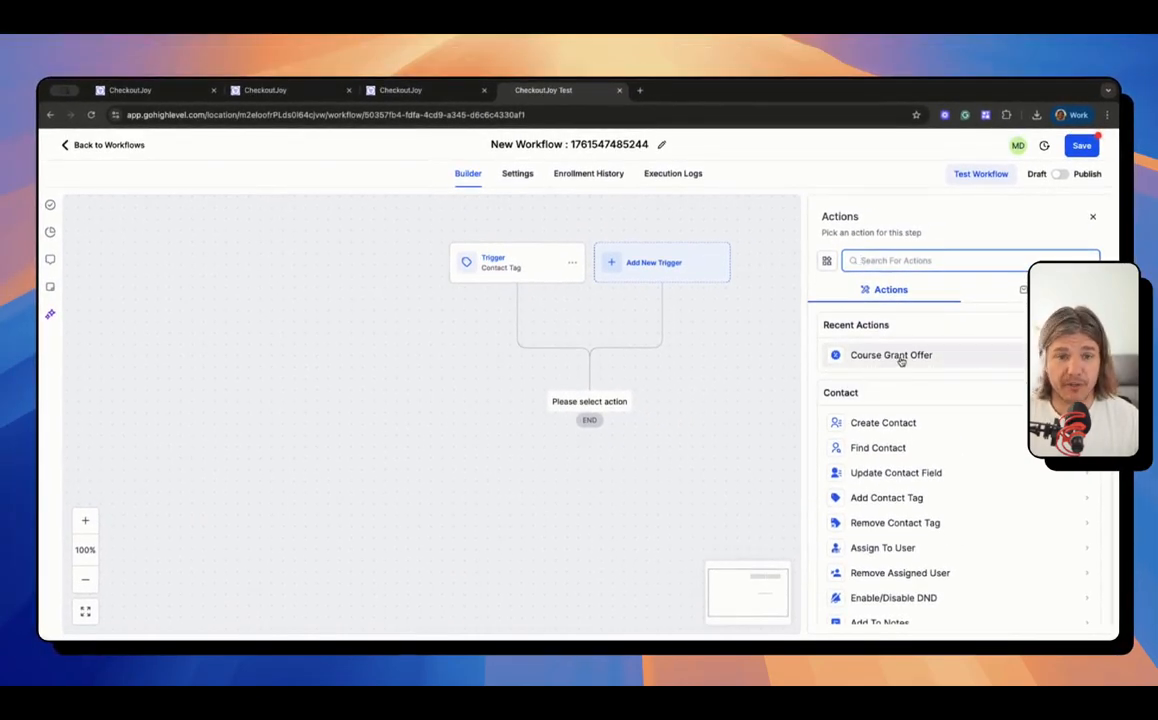
Step: Scroll through the action picker to browse the available actions
{"action": "scroll", "coordinate": [925, 459], "scroll_direction": "down", "scroll_amount": 3}
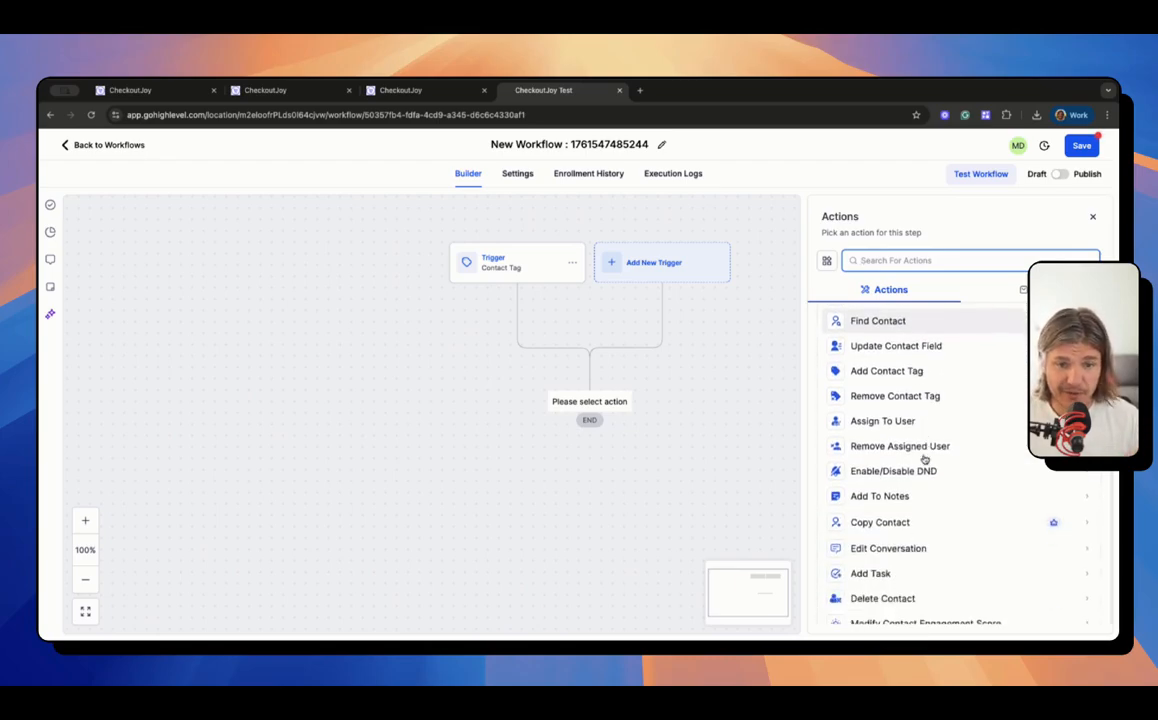
{"action": "scroll", "coordinate": [925, 459], "scroll_direction": "down", "scroll_amount": 10}
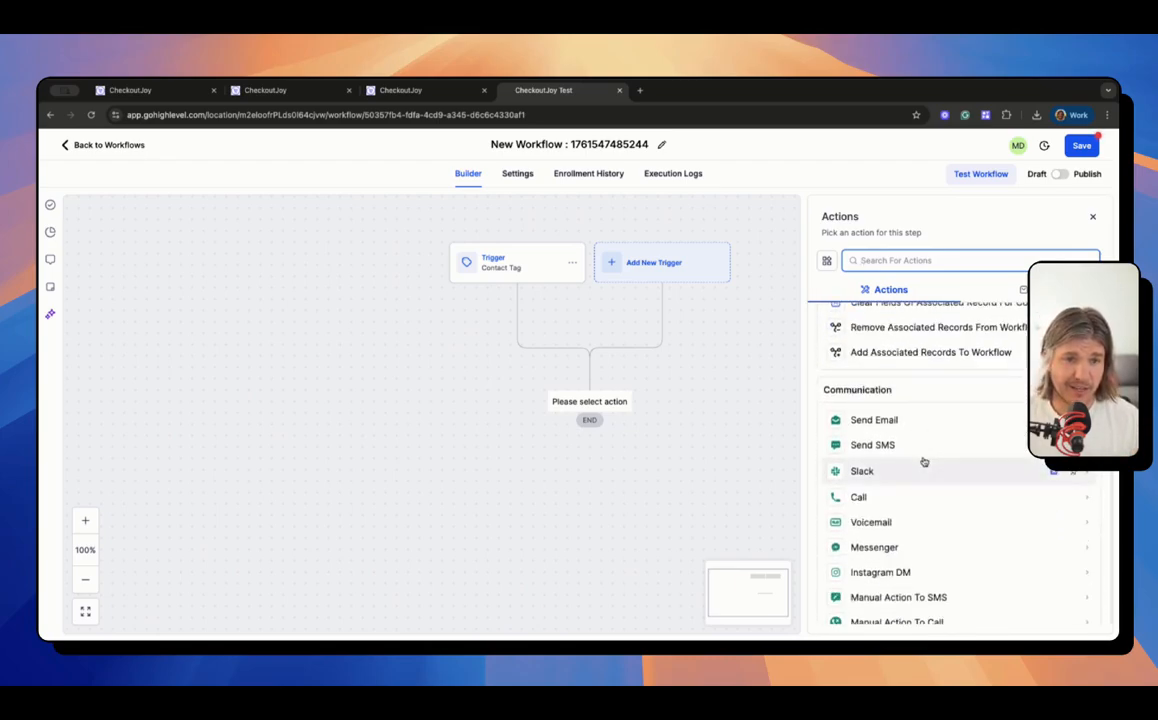
{"action": "scroll", "coordinate": [924, 461], "scroll_direction": "down", "scroll_amount": 4}
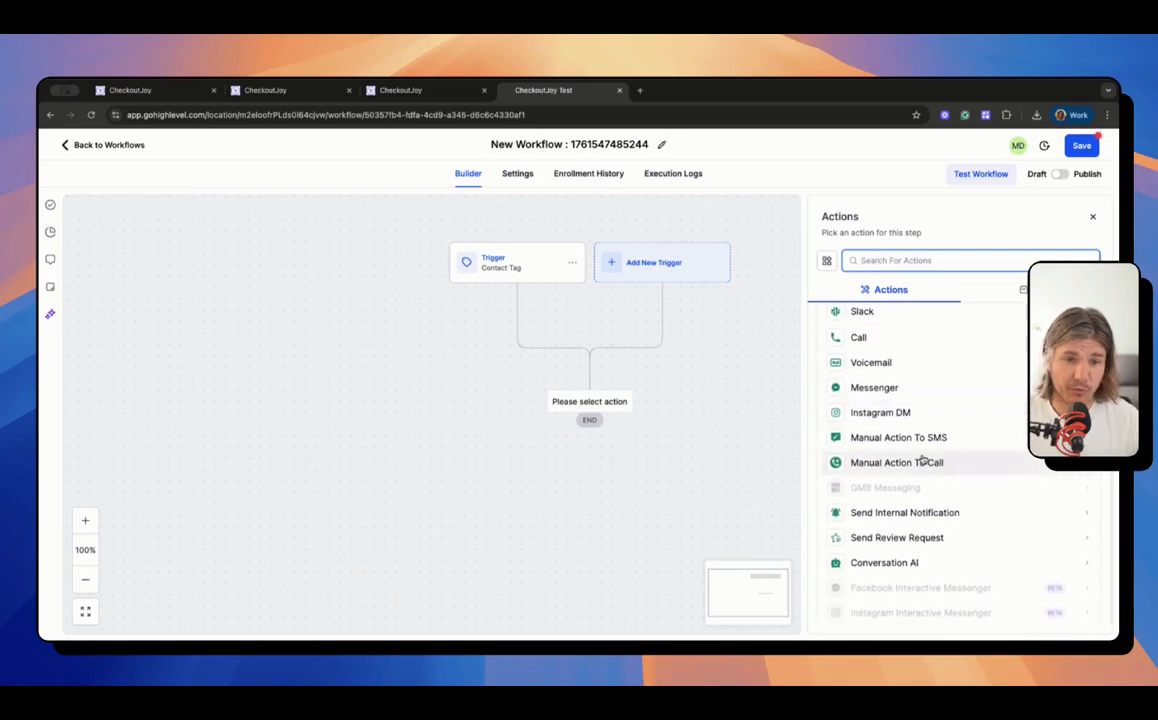
{"action": "scroll", "coordinate": [923, 461], "scroll_direction": "up", "scroll_amount": 2}
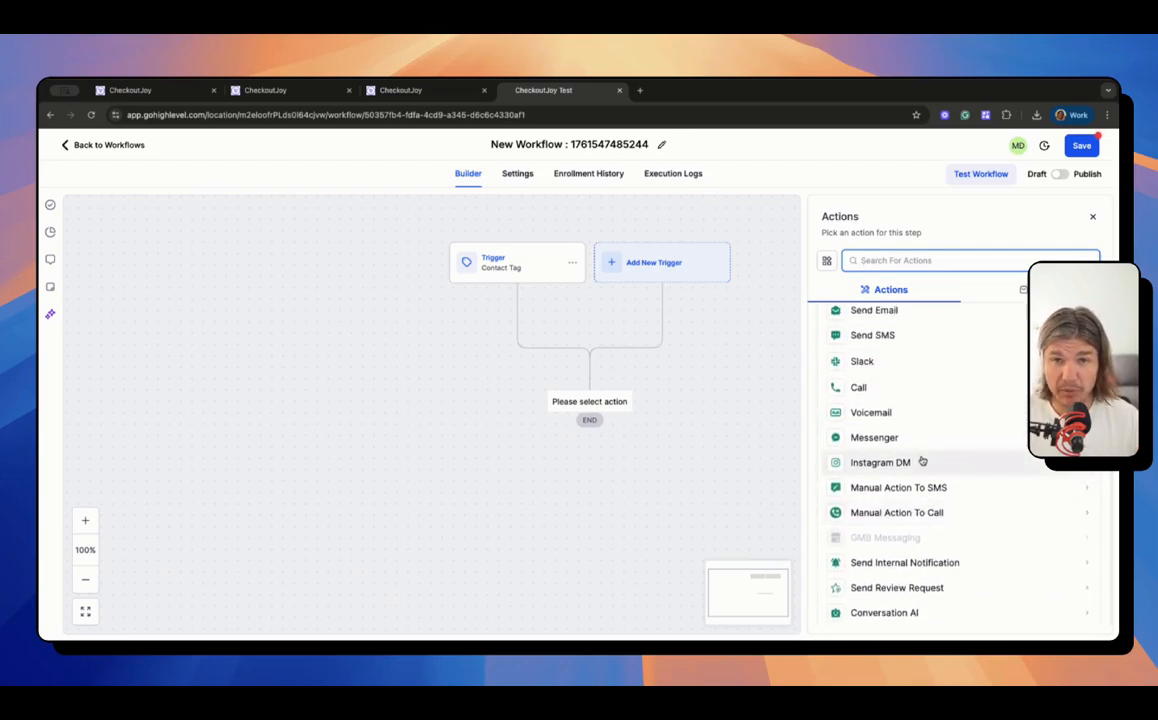
{"action": "scroll", "coordinate": [910, 439], "scroll_direction": "up", "scroll_amount": 2}
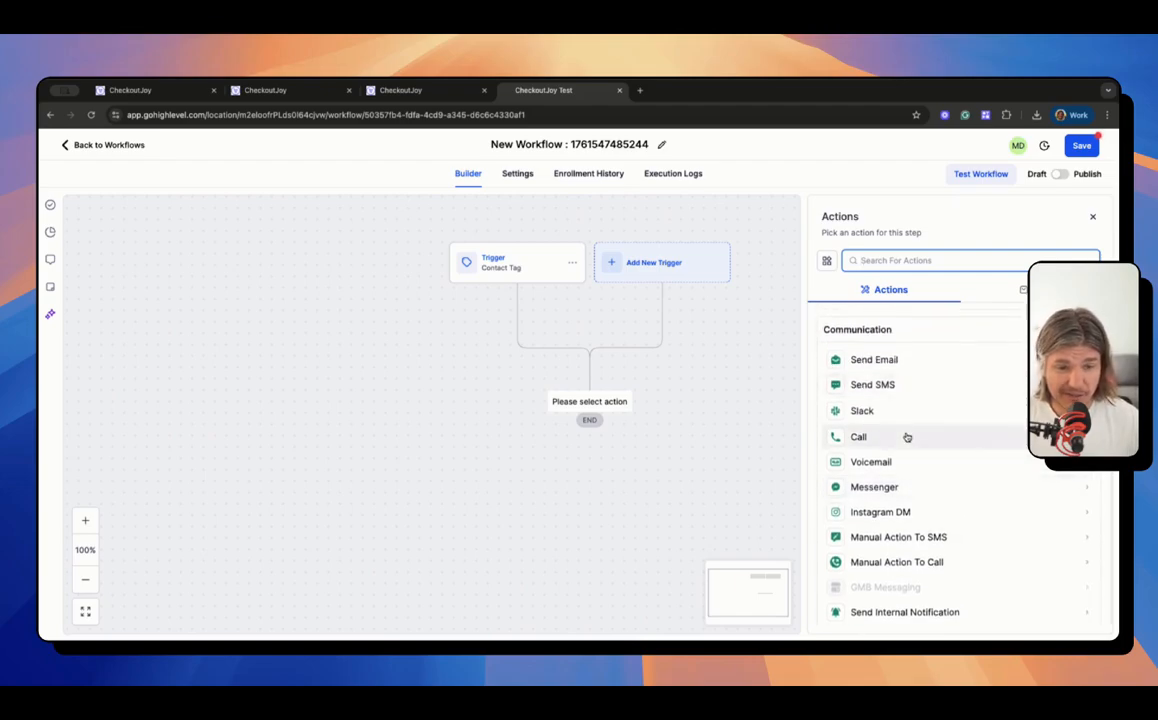
{"action": "scroll", "coordinate": [907, 437], "scroll_direction": "down", "scroll_amount": 5}
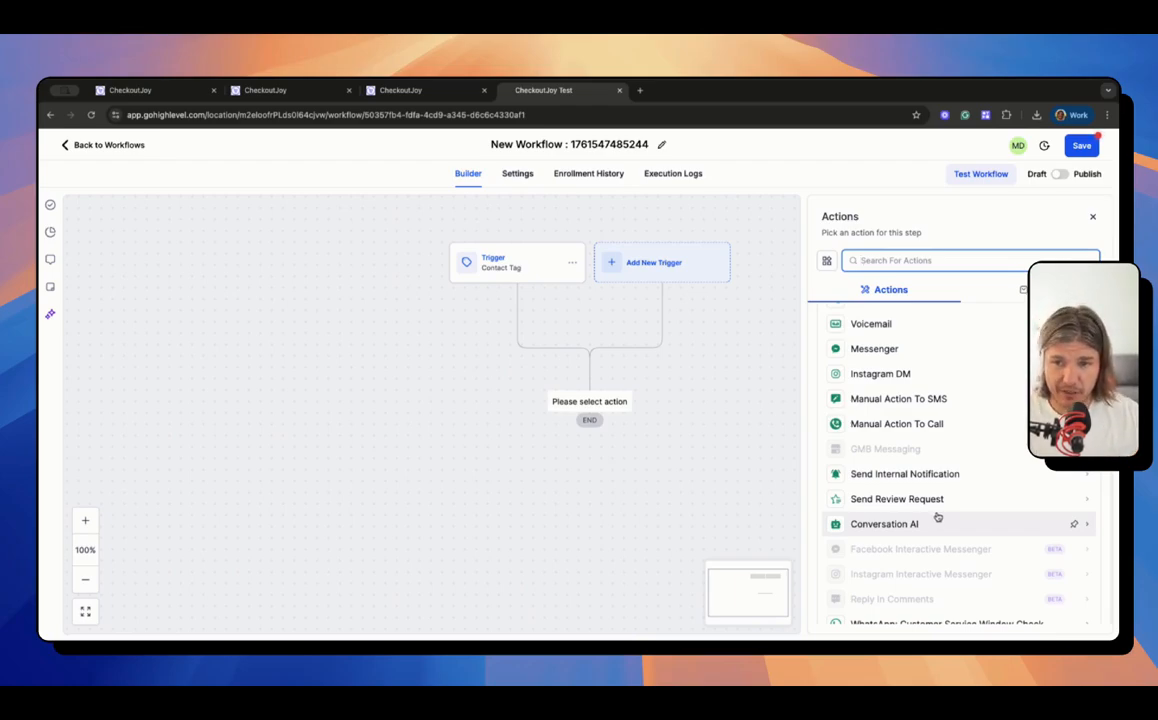
{"action": "scroll", "coordinate": [936, 510], "scroll_direction": "up", "scroll_amount": 10}
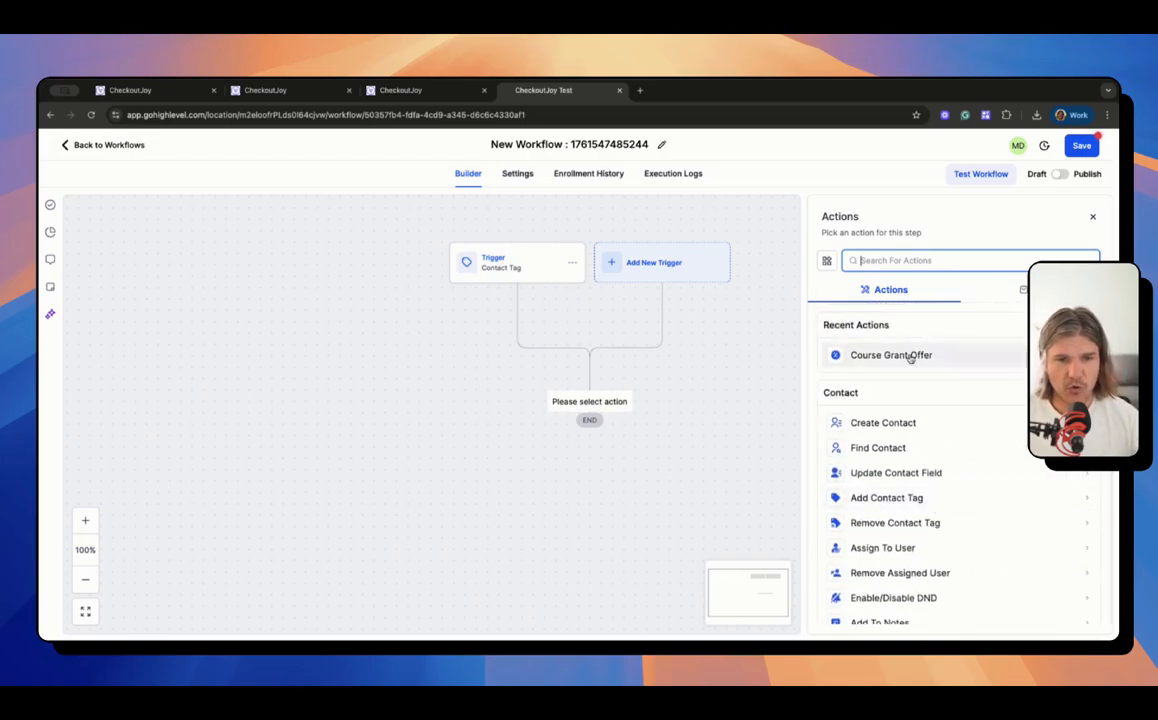
Step: Add a Course Grant Offer action granting the Supercool Course offer
{"action": "left_click", "coordinate": [910, 357]}
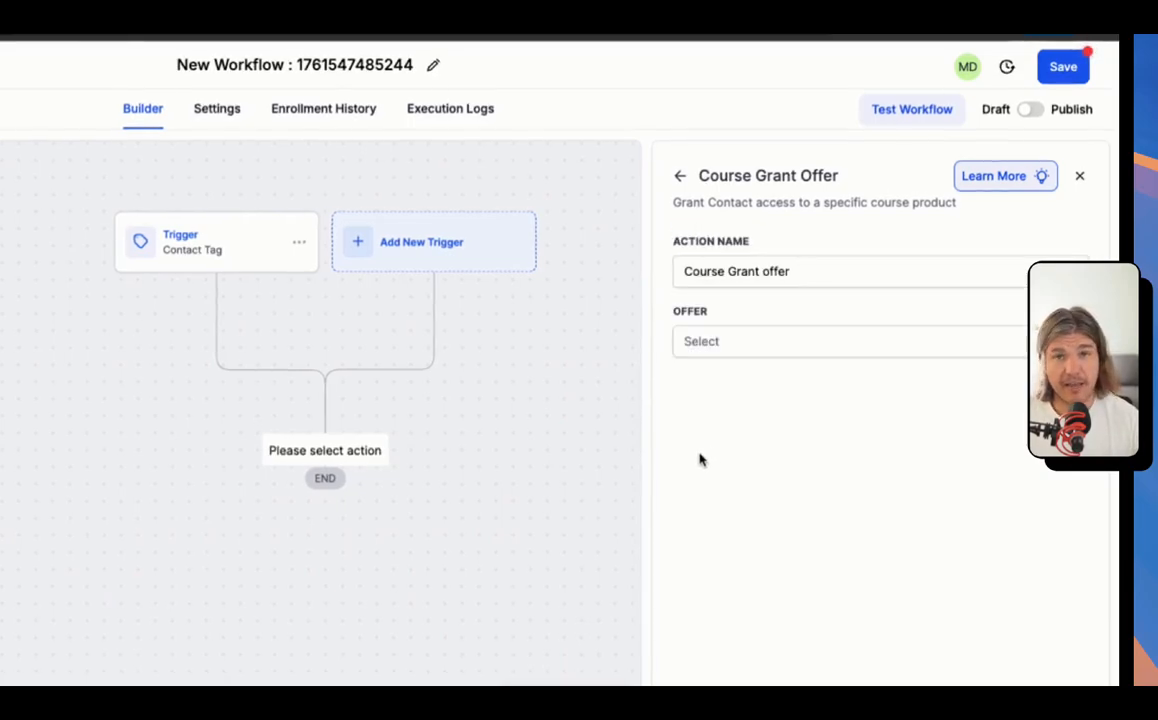
{"action": "left_click", "coordinate": [760, 340]}
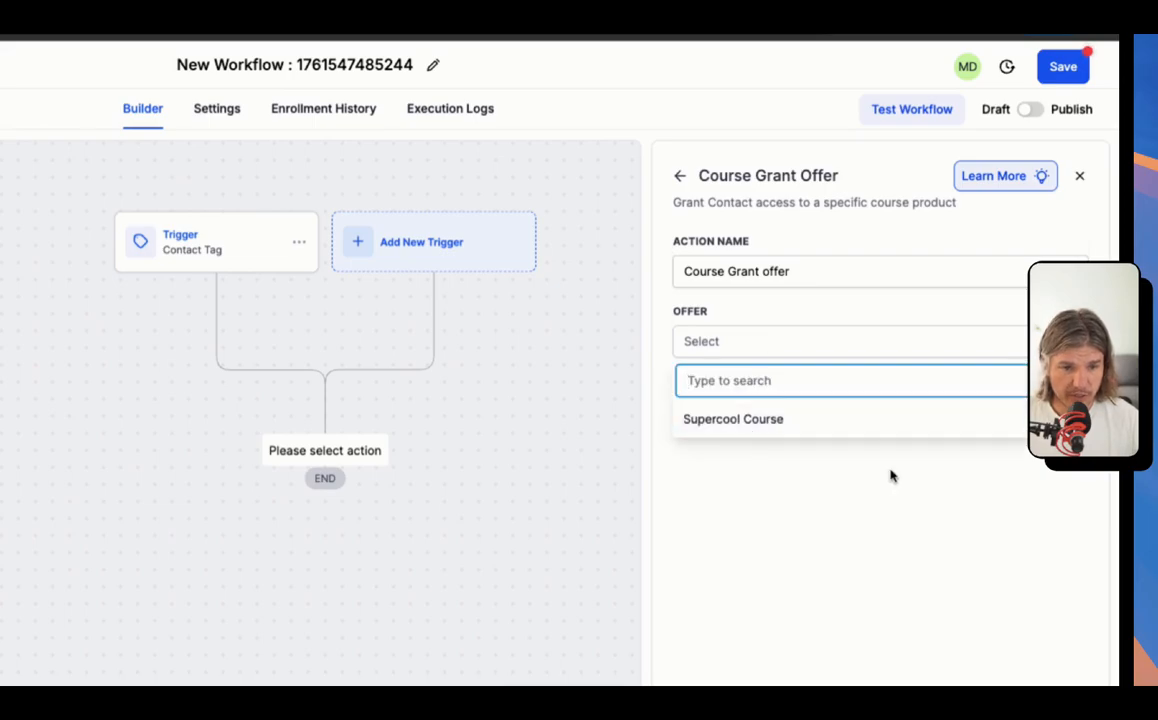
{"action": "left_click", "coordinate": [775, 420]}
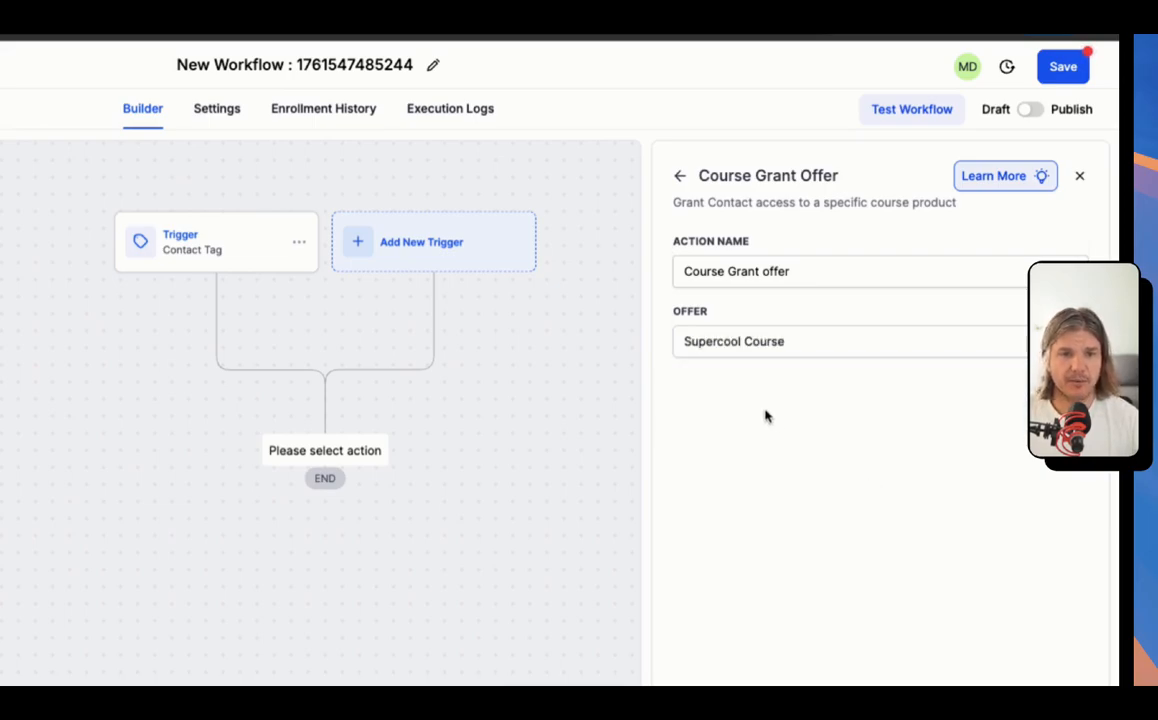
{"action": "left_click", "coordinate": [1046, 702]}
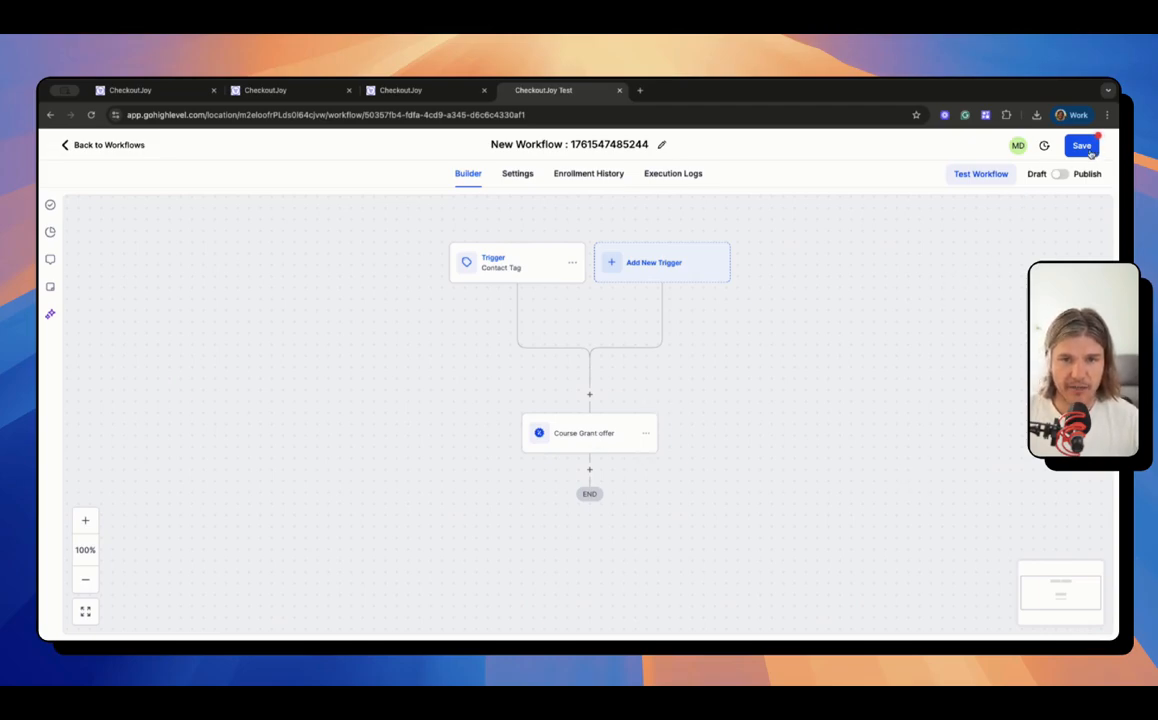
Step: Save the workflow and switch it from Draft to Published
{"action": "left_click", "coordinate": [1088, 150]}
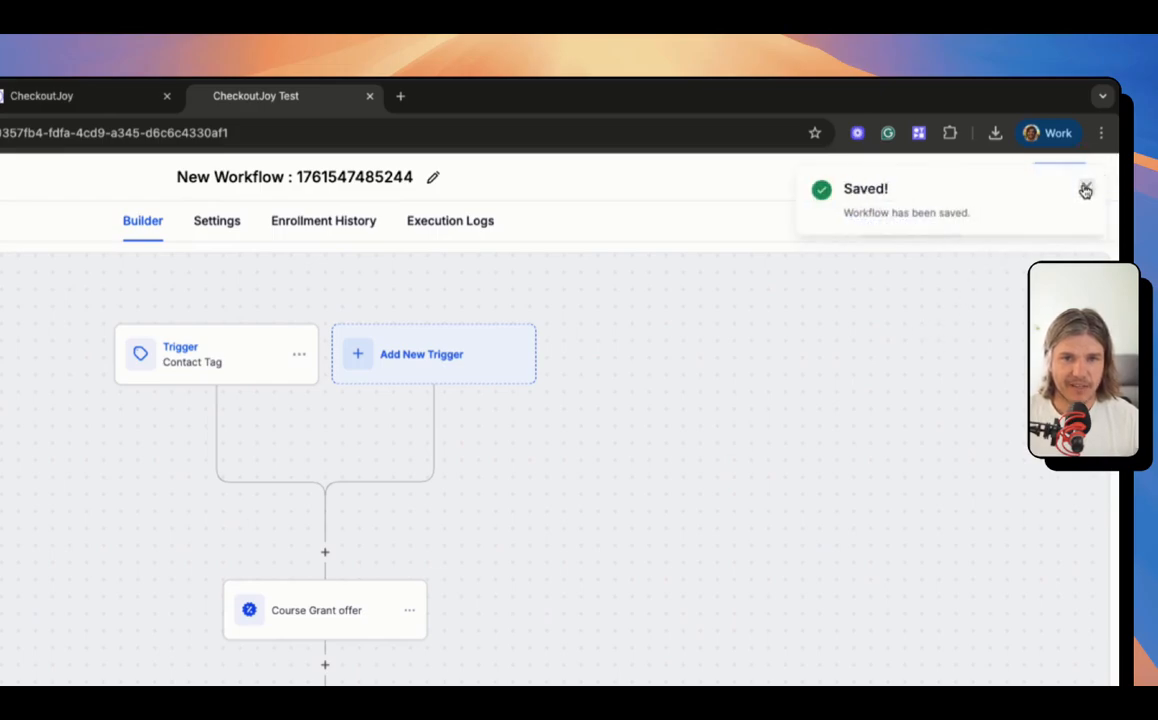
{"action": "left_click", "coordinate": [1085, 191]}
{"action": "left_click", "coordinate": [1031, 223]}
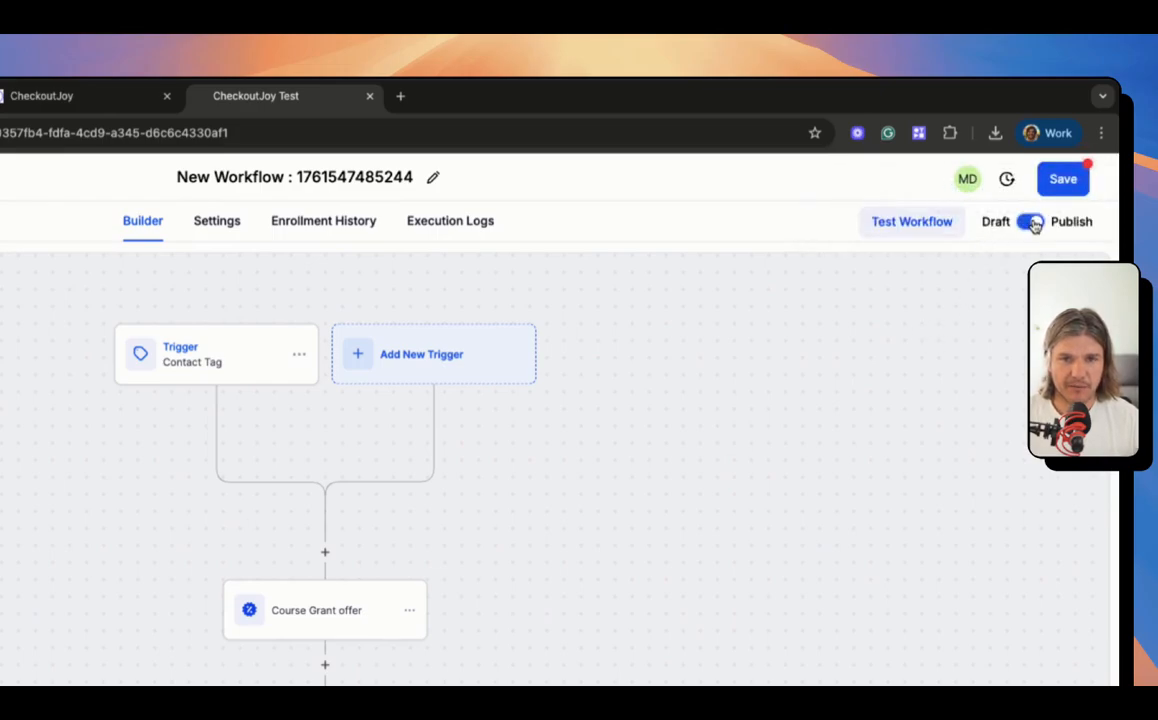
Step: Rename the workflow to 'supercool checkoutjoy' and save it
{"action": "left_click", "coordinate": [432, 179]}
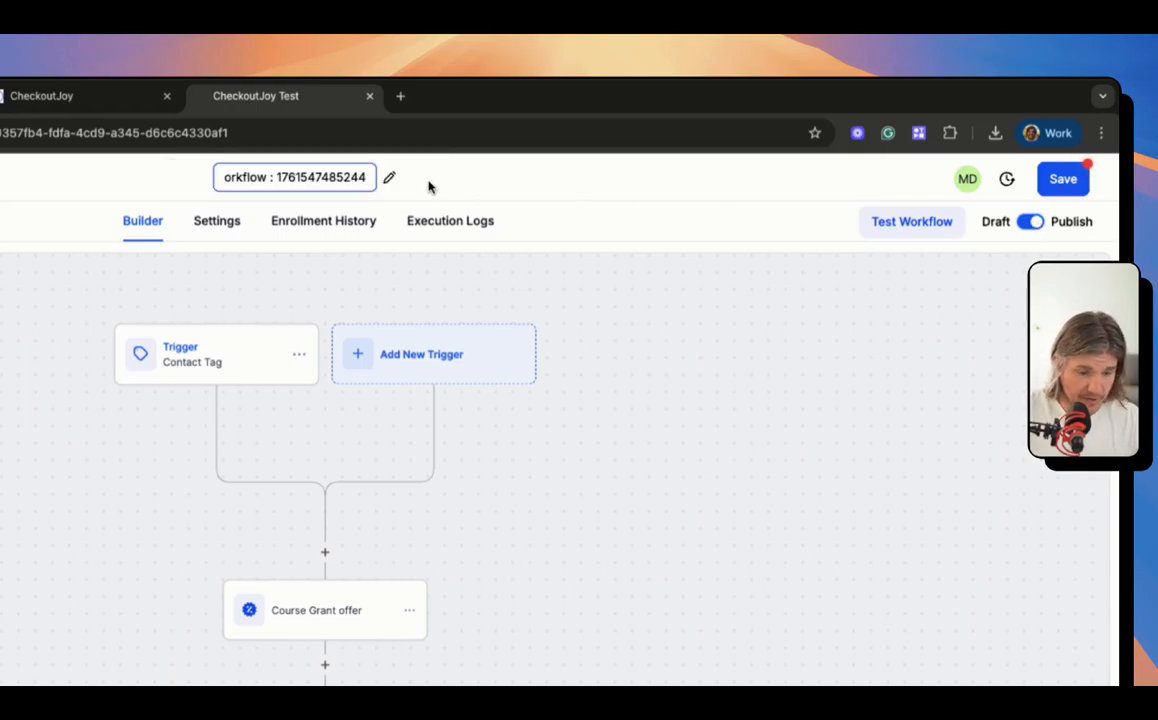
{"action": "key", "text": "ctrl+a"}
{"action": "type", "text": "supercoo"}
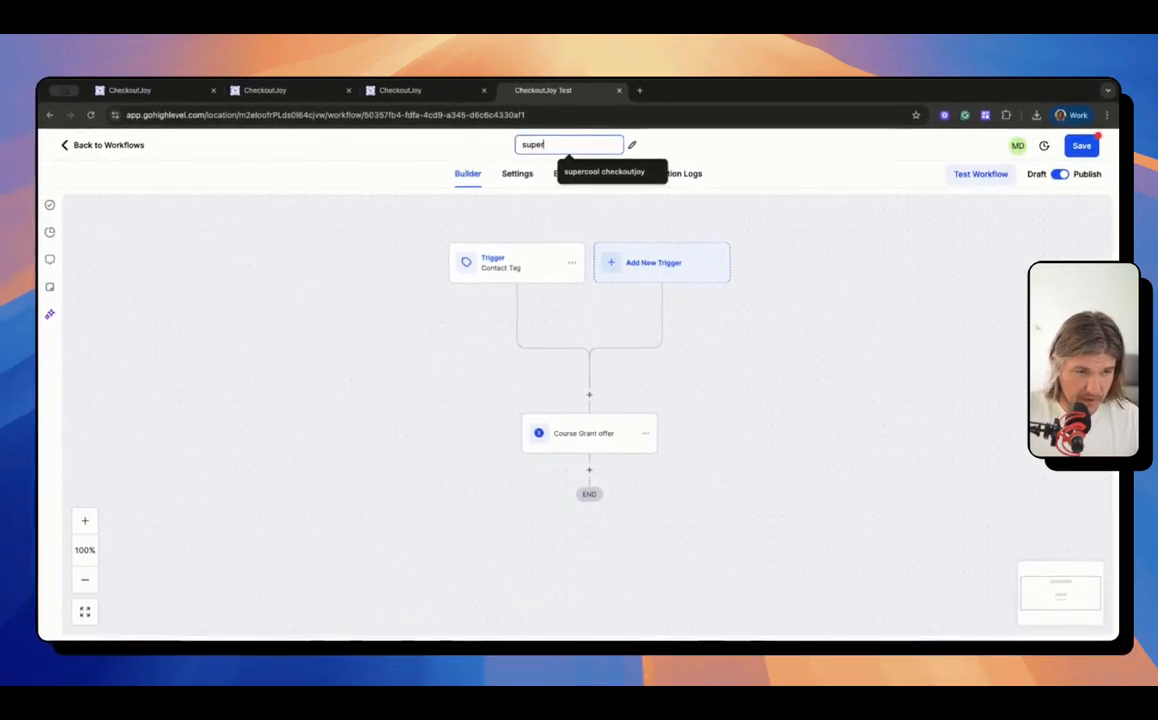
{"action": "key", "text": "Down"}
{"action": "key", "text": "Return"}
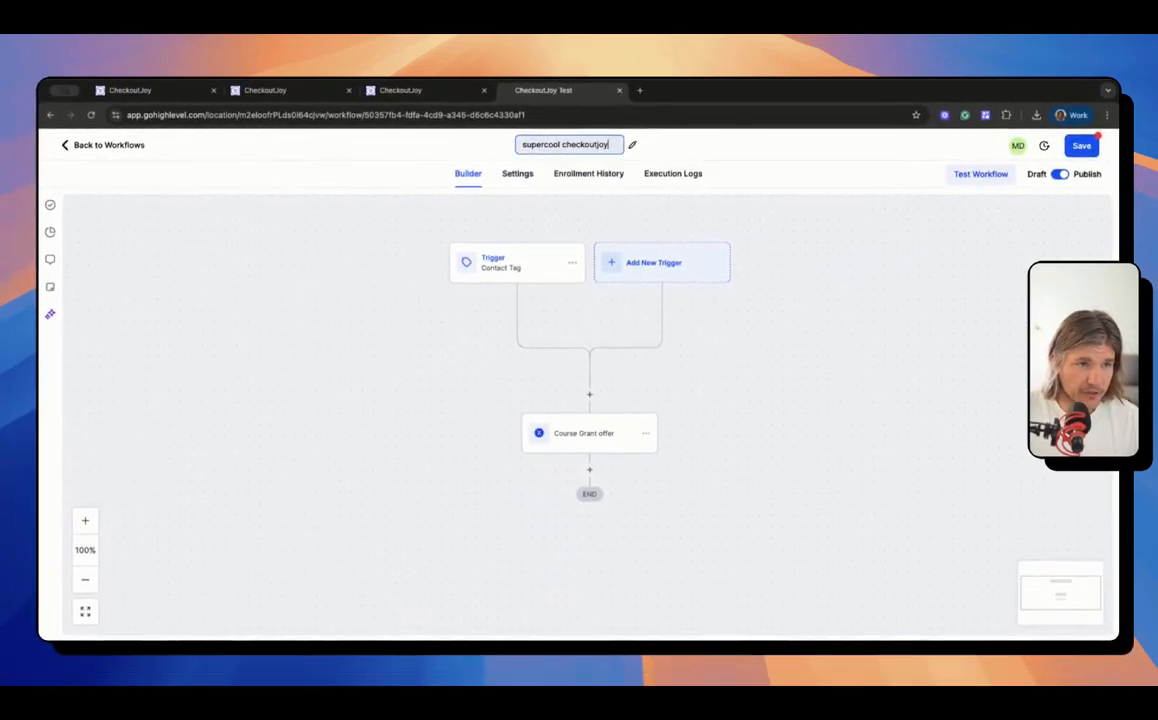
{"action": "left_click", "coordinate": [1081, 145]}
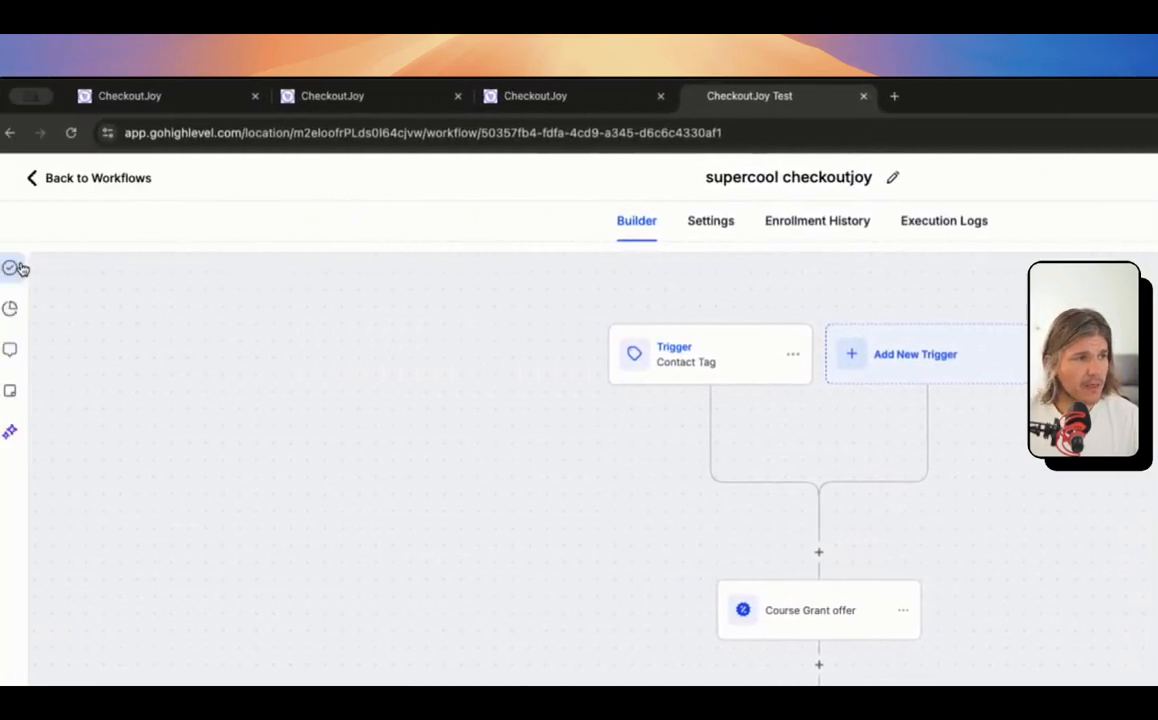
Step: Confirm supercool checkoutjoy shows as Published in Workflows, then return to the CheckoutJoy product tab
{"action": "left_click", "coordinate": [101, 180]}
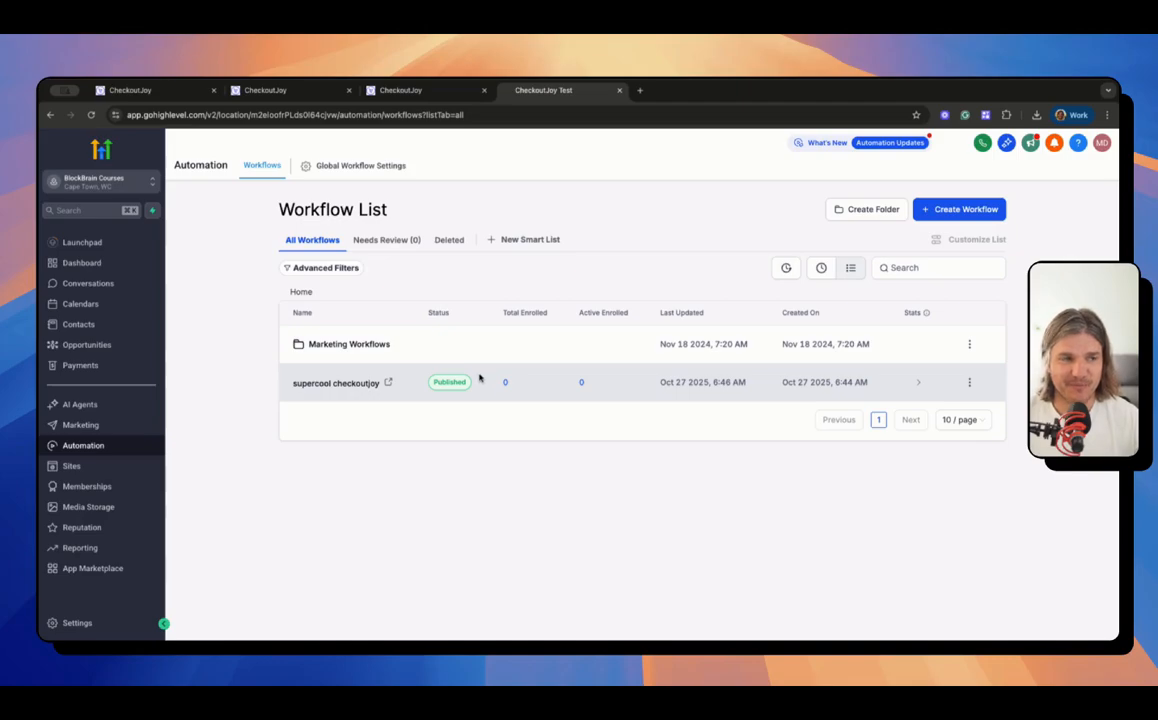
{"action": "left_click", "coordinate": [177, 92]}
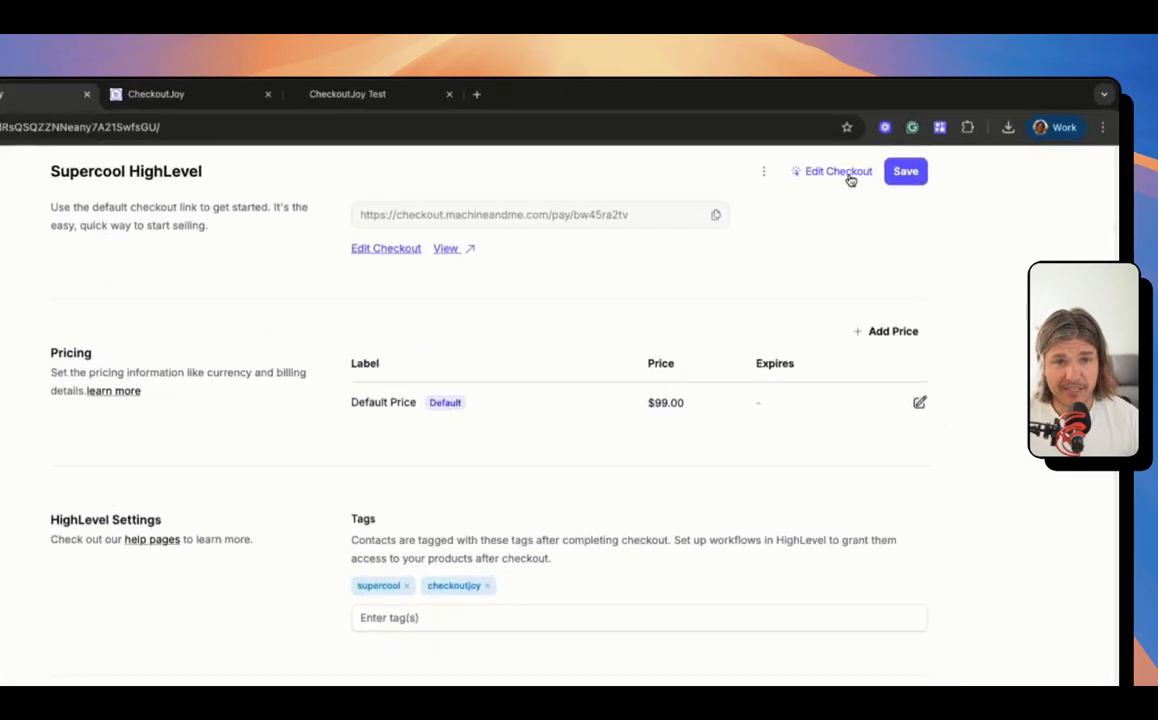
Step: In the checkout editor, deselect all payment processors, enable only Stripe, and save
{"action": "left_click", "coordinate": [818, 189]}
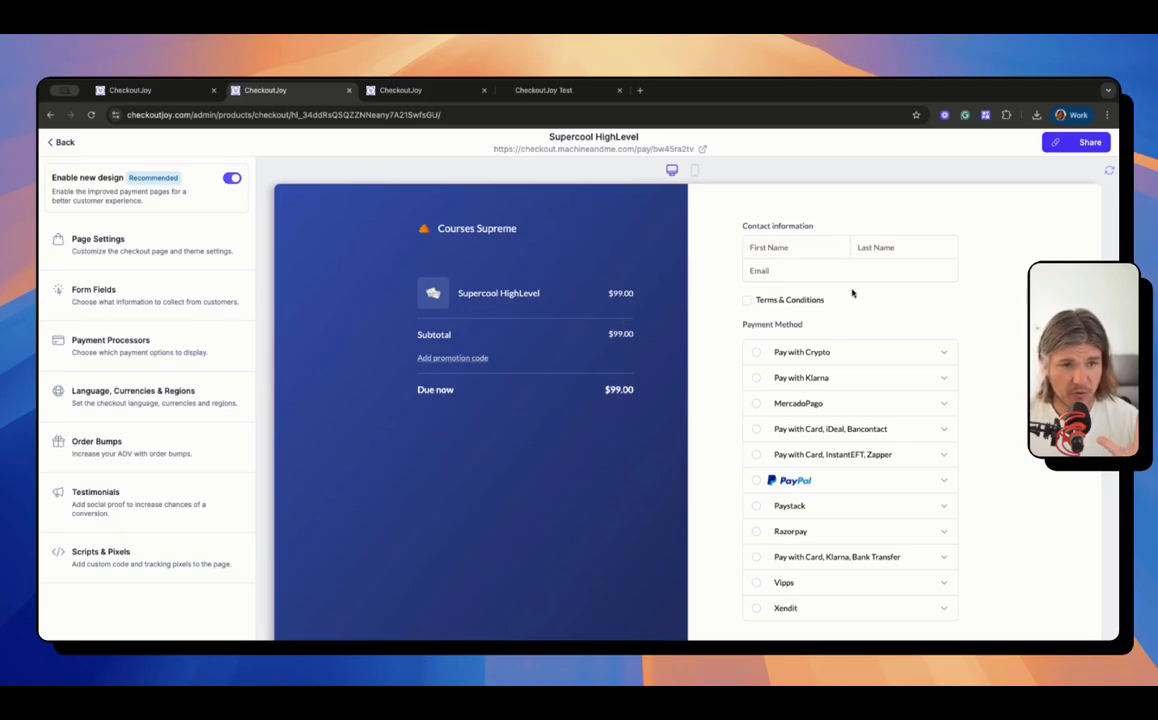
{"action": "scroll", "coordinate": [925, 486], "scroll_direction": "down", "scroll_amount": 3}
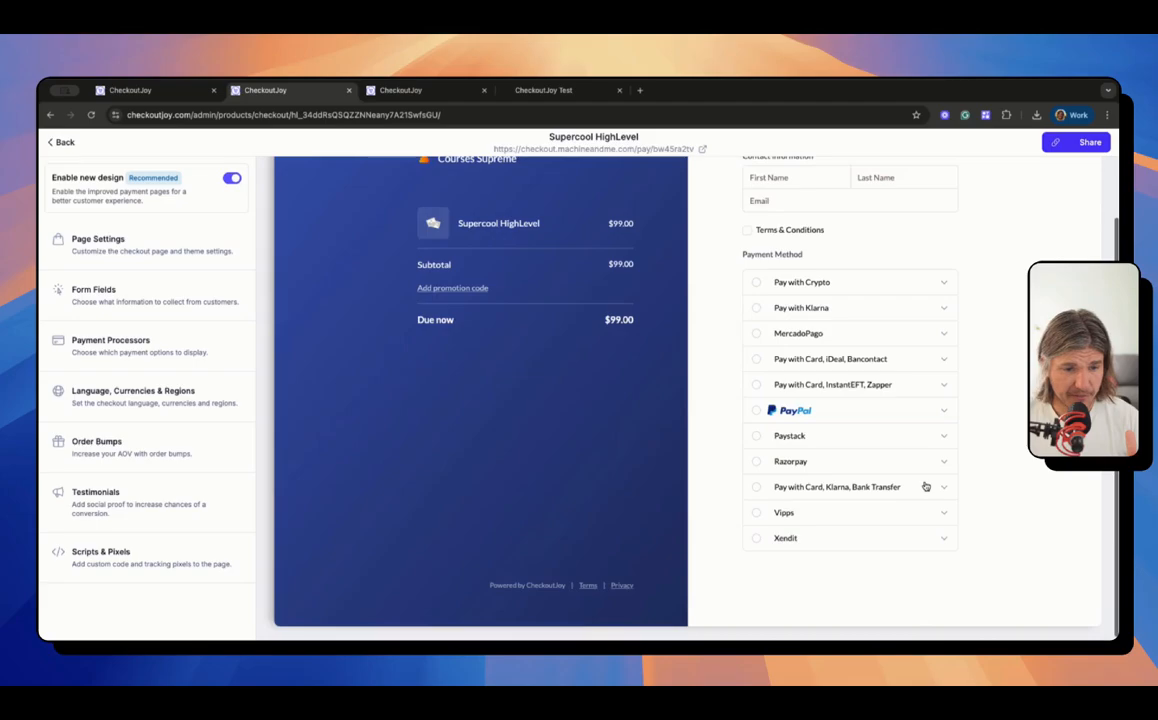
{"action": "scroll", "coordinate": [925, 486], "scroll_direction": "up", "scroll_amount": 3}
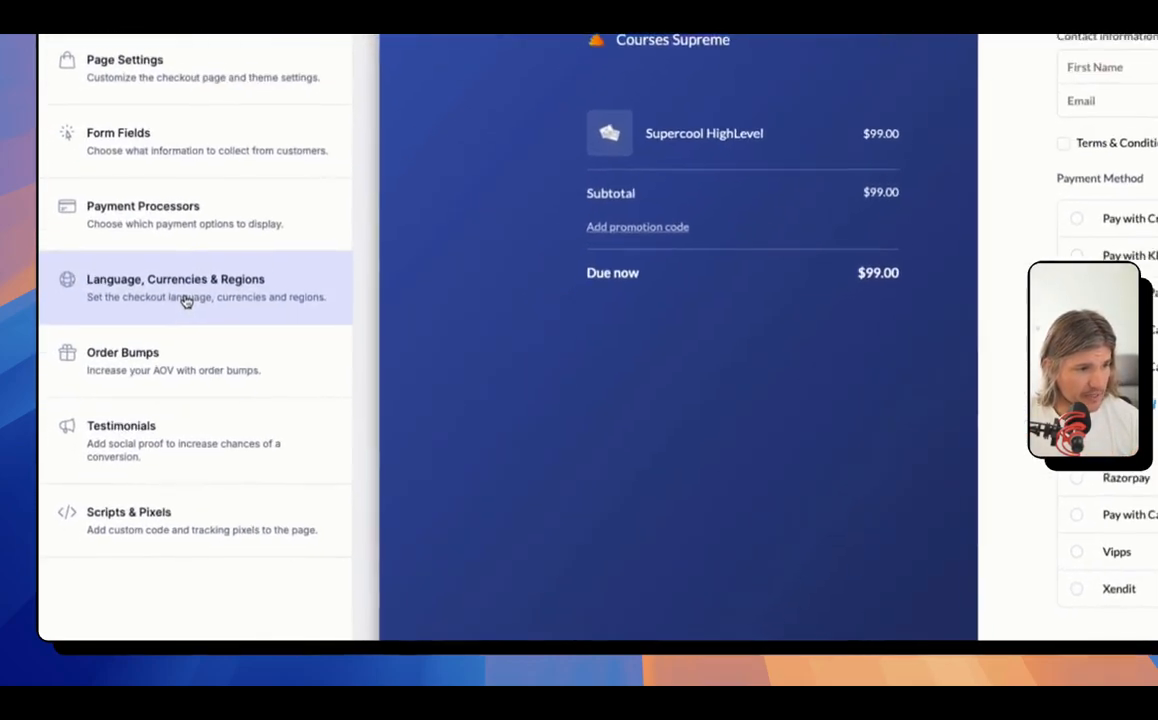
{"action": "left_click", "coordinate": [160, 394]}
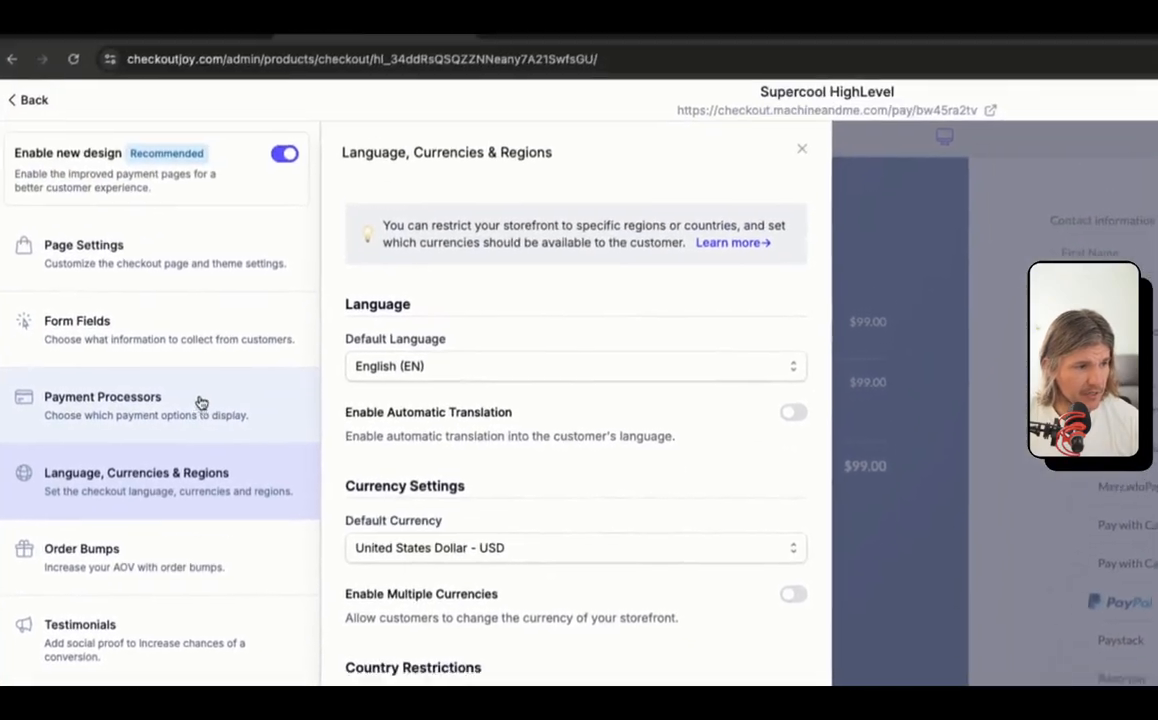
{"action": "left_click", "coordinate": [230, 199]}
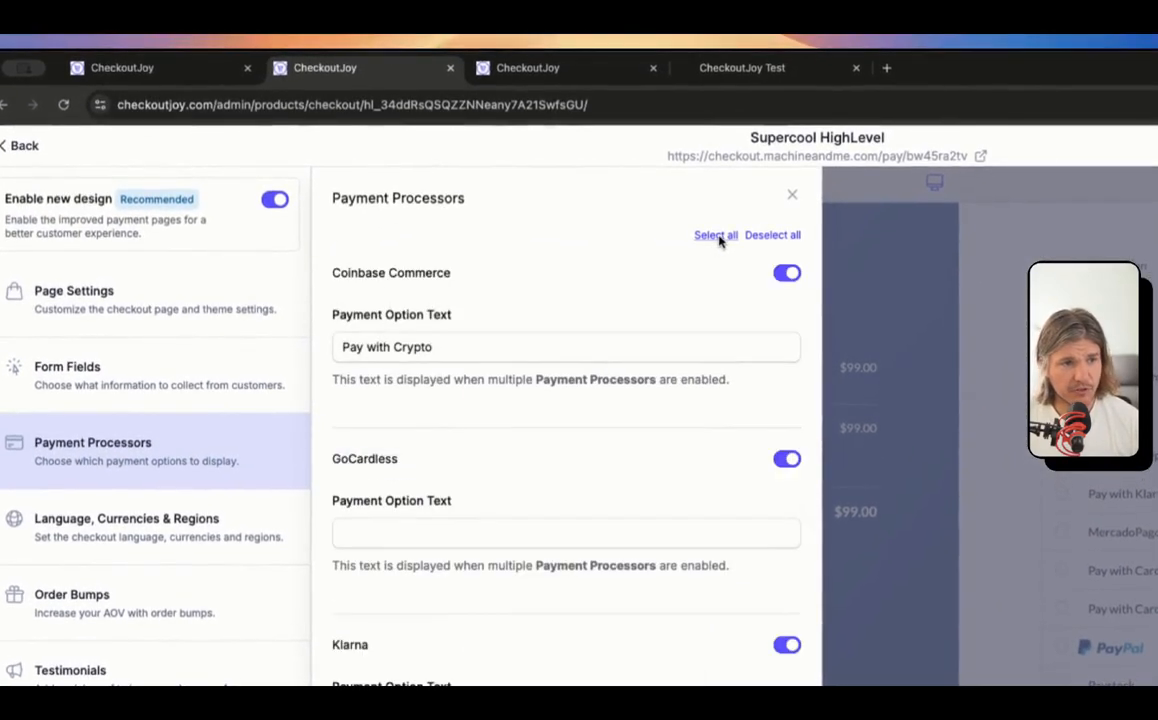
{"action": "left_click", "coordinate": [773, 235]}
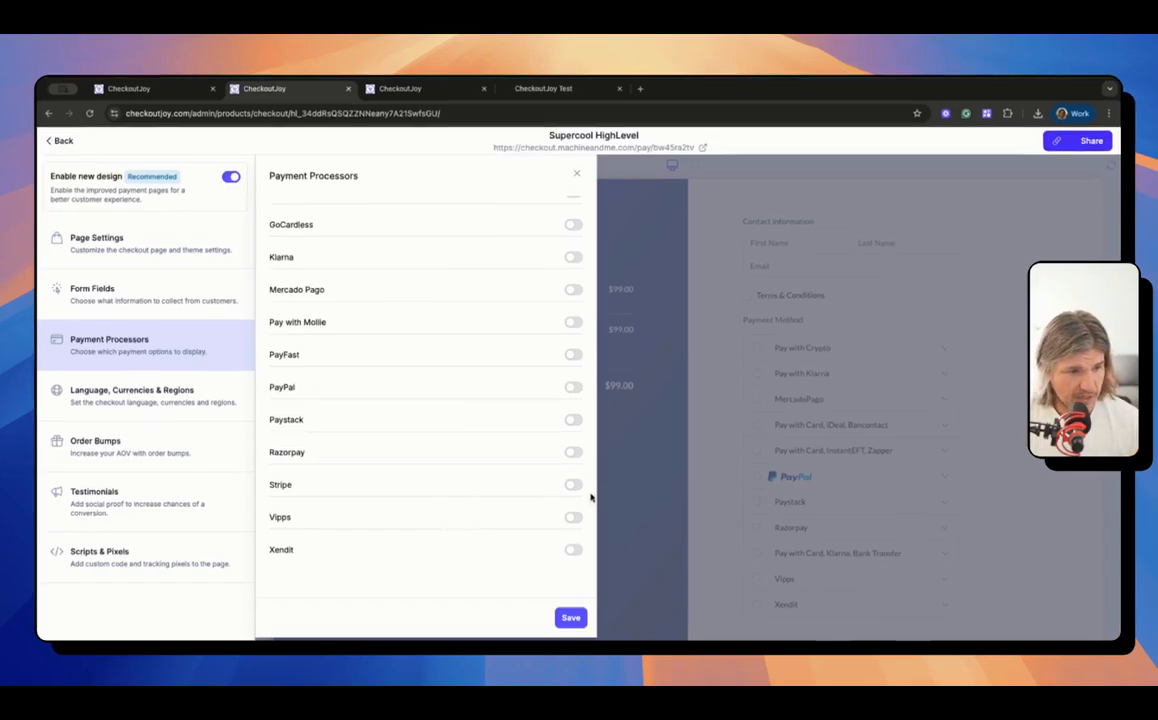
{"action": "left_click", "coordinate": [573, 485]}
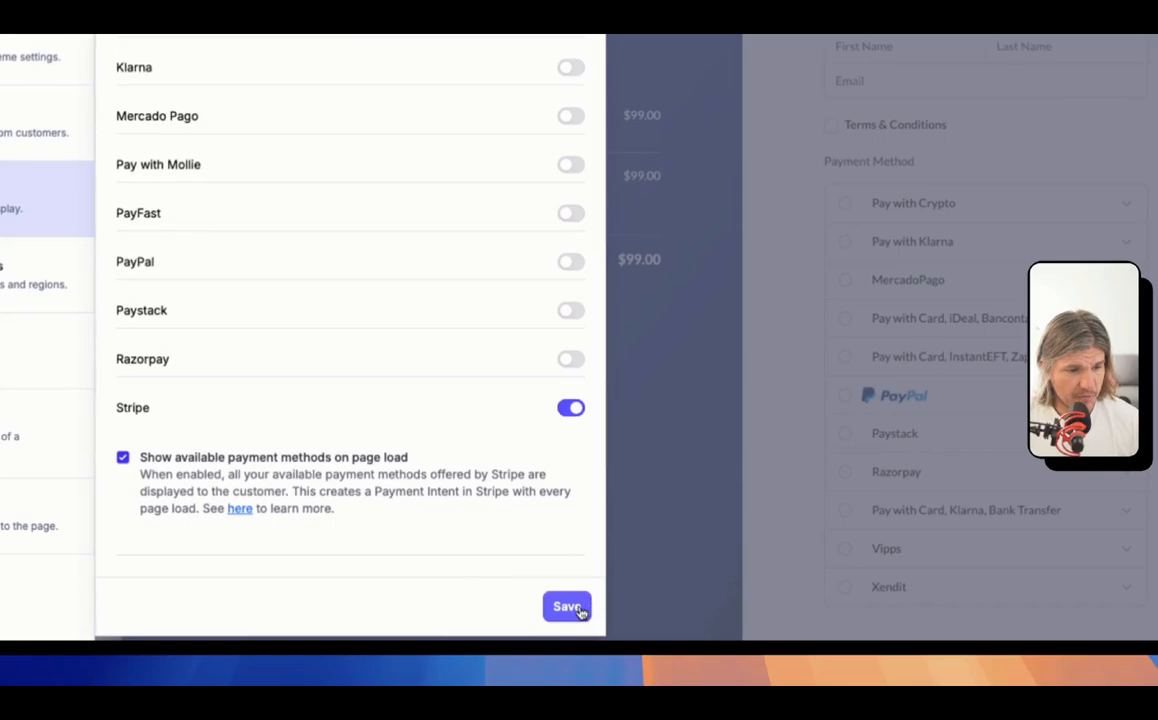
{"action": "left_click", "coordinate": [568, 607]}
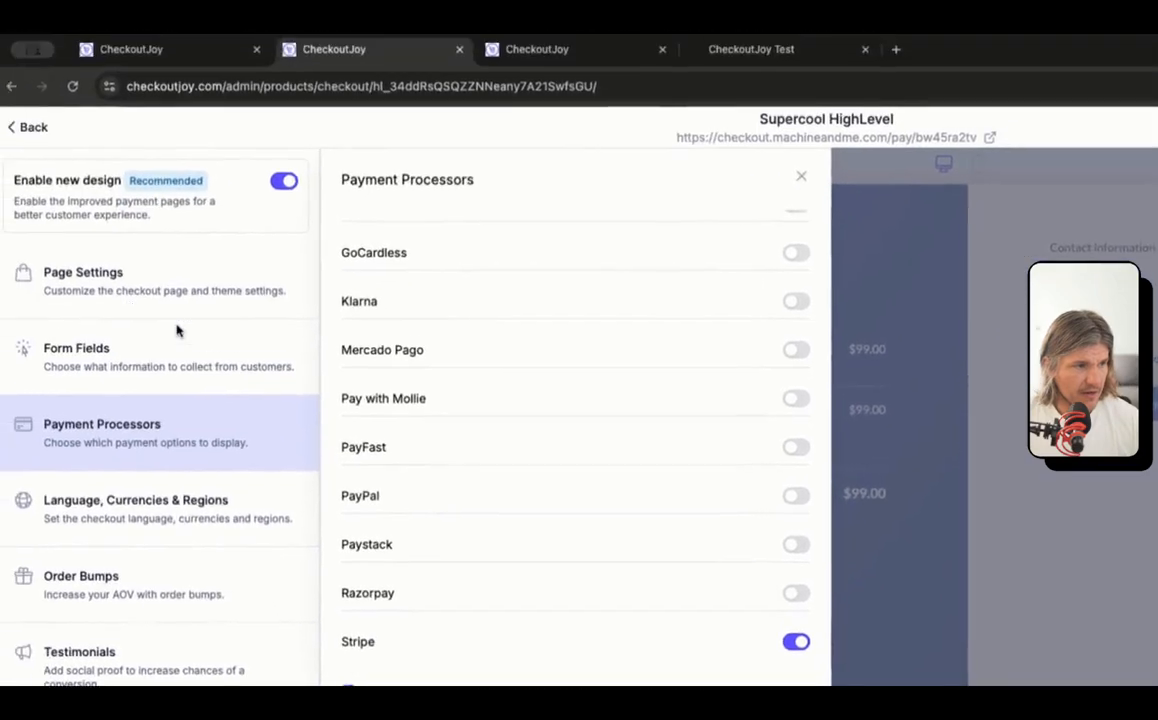
{"action": "left_click", "coordinate": [20, 122]}
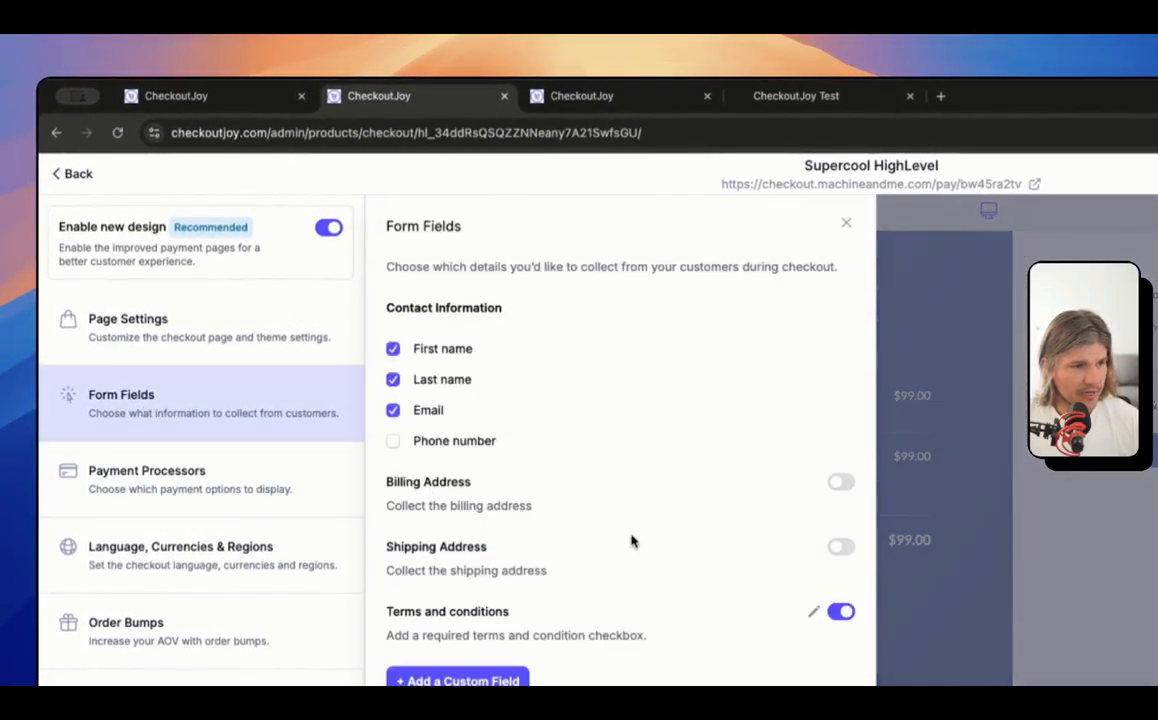
Step: Turn on the Billing Address form field, save, and open the live checkout in a new tab
{"action": "left_click", "coordinate": [840, 482]}
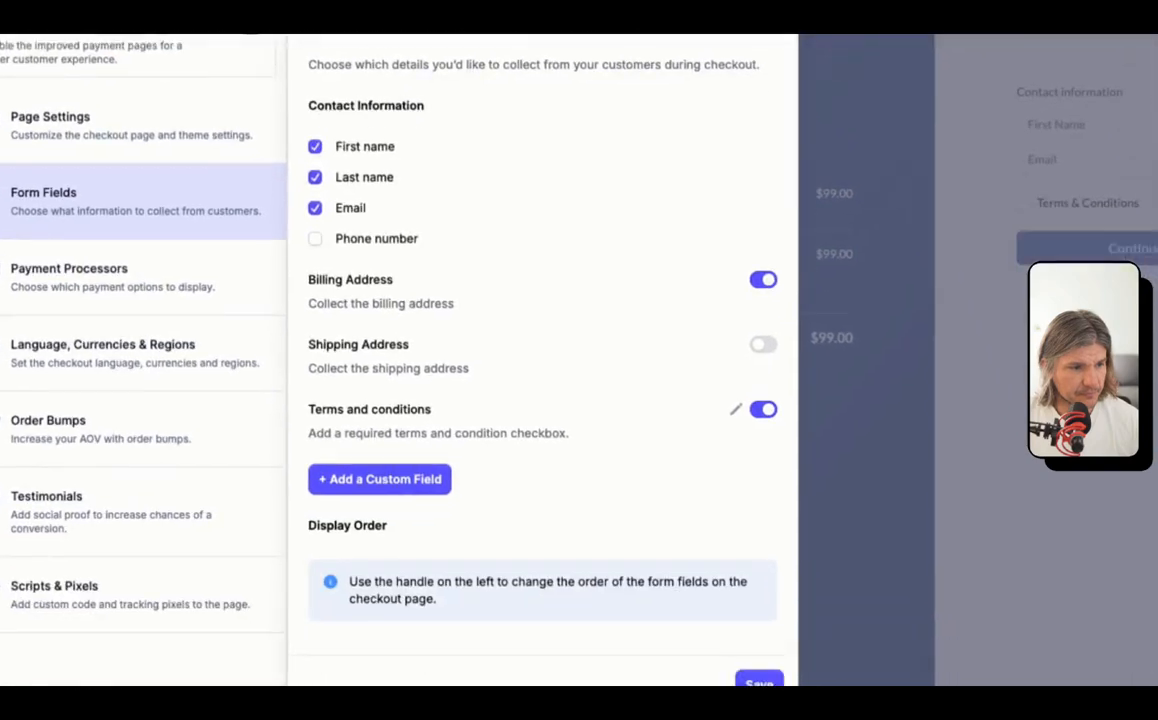
{"action": "left_click", "coordinate": [732, 611]}
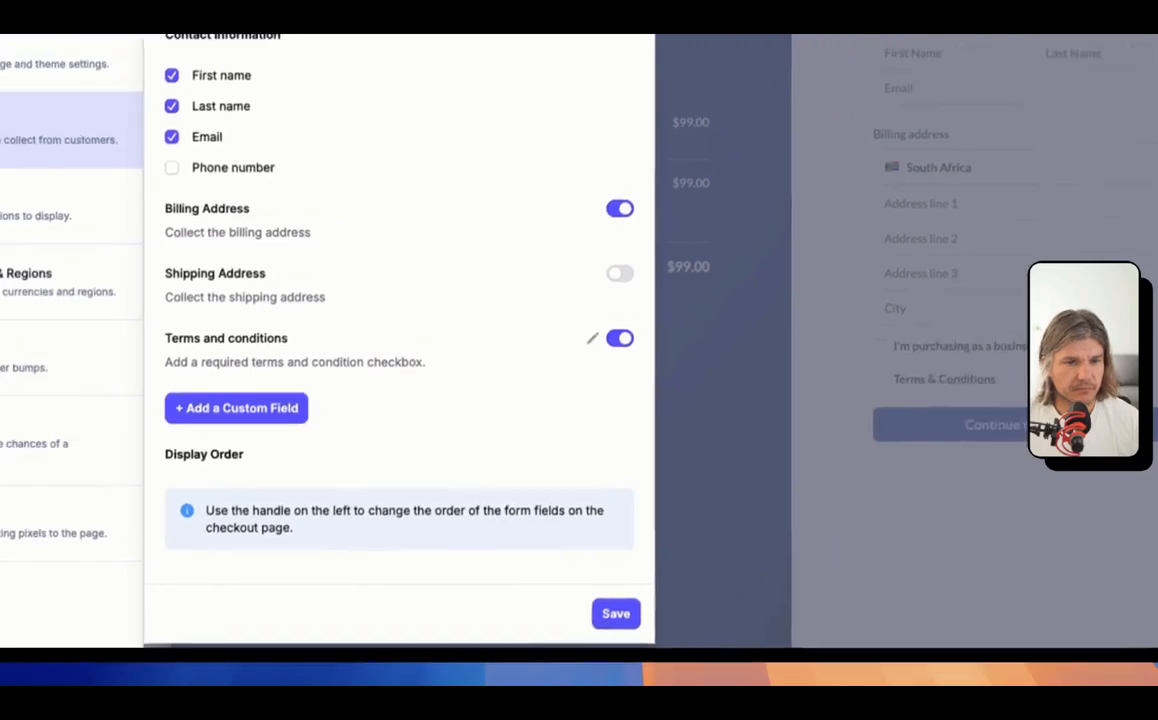
{"action": "left_click", "coordinate": [1090, 385]}
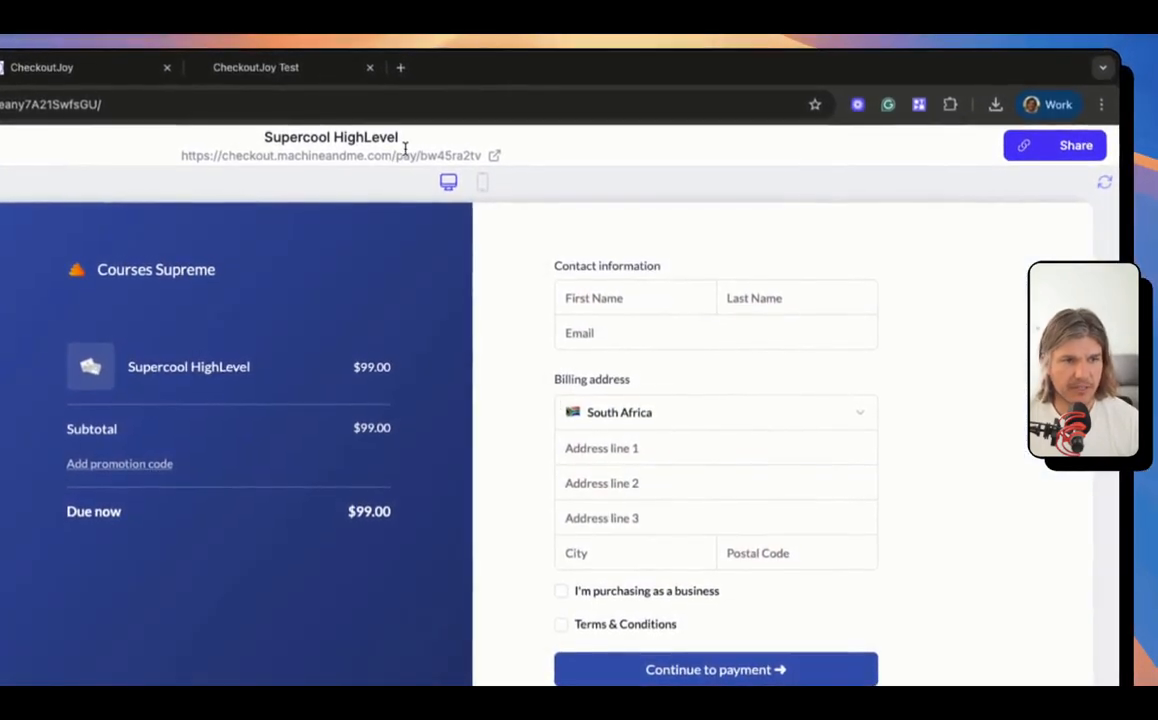
{"action": "left_click", "coordinate": [494, 157]}
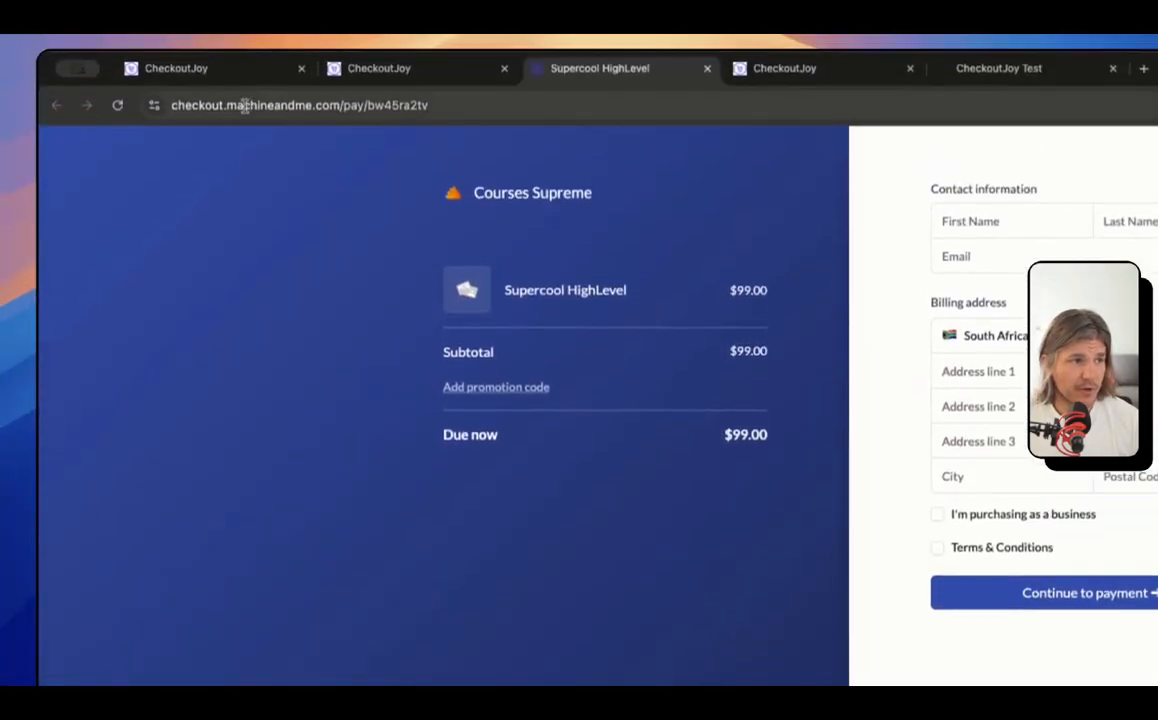
Step: Select the checkout.machineandme.com domain in the checkout page's web address
{"action": "left_click", "coordinate": [168, 105]}
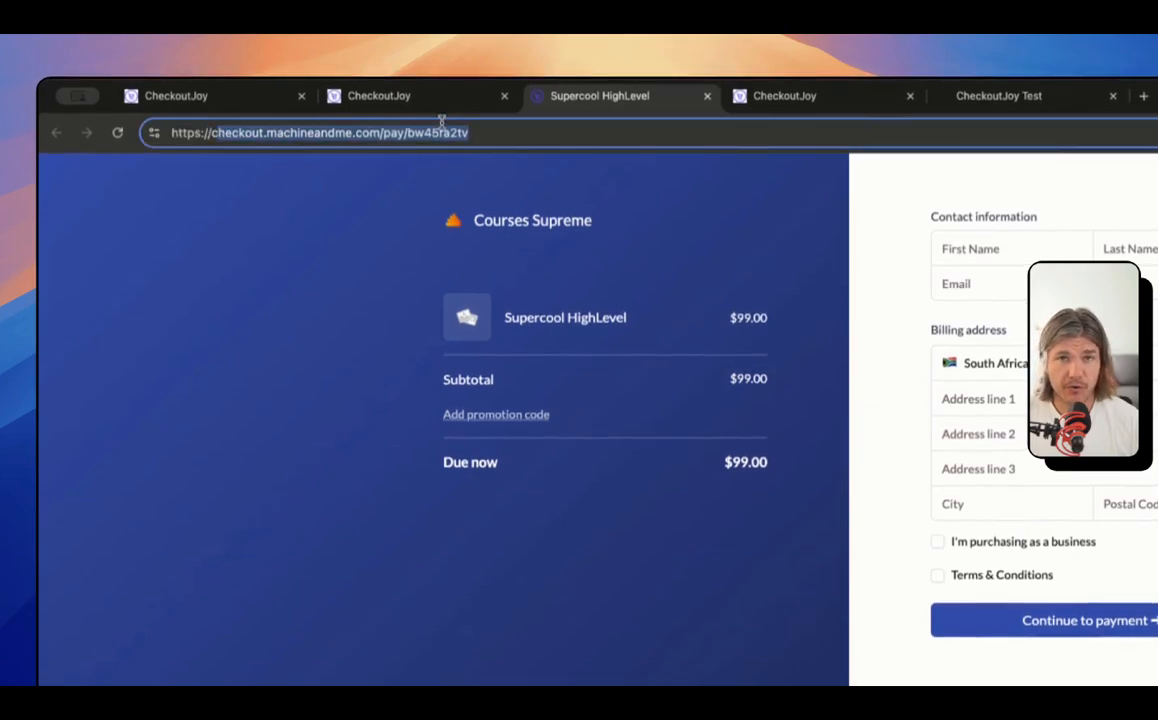
{"action": "left_click", "coordinate": [239, 131]}
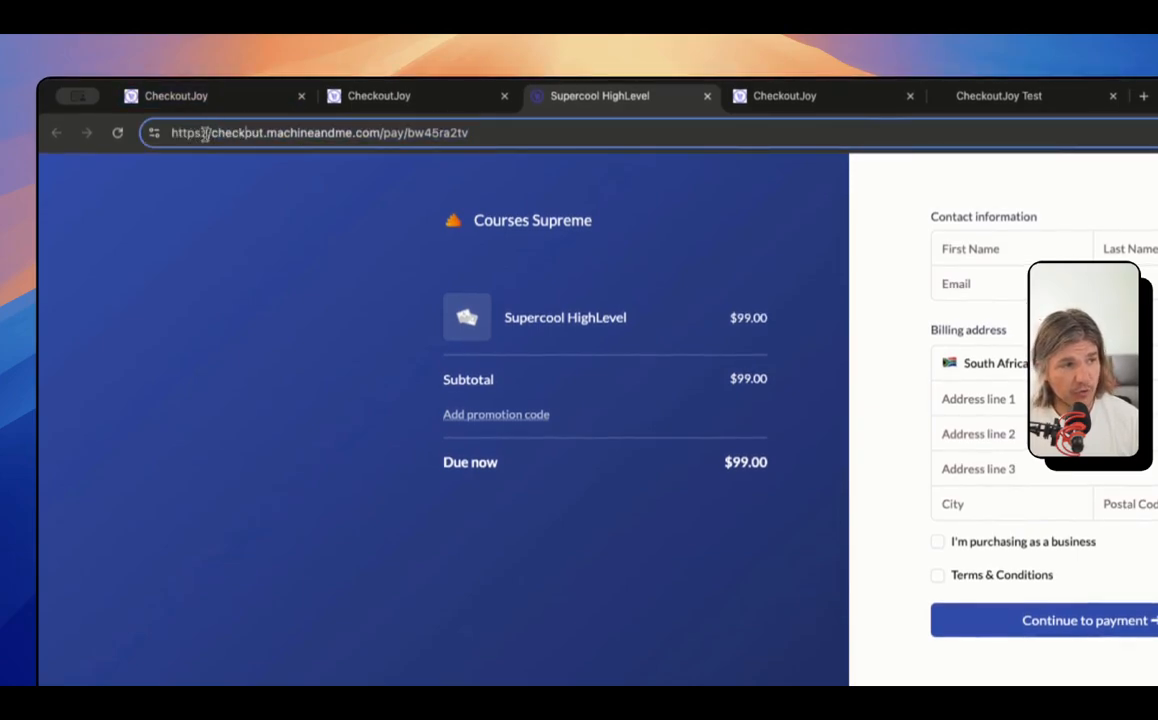
{"action": "left_click_drag", "start_coordinate": [206, 132], "coordinate": [375, 125]}
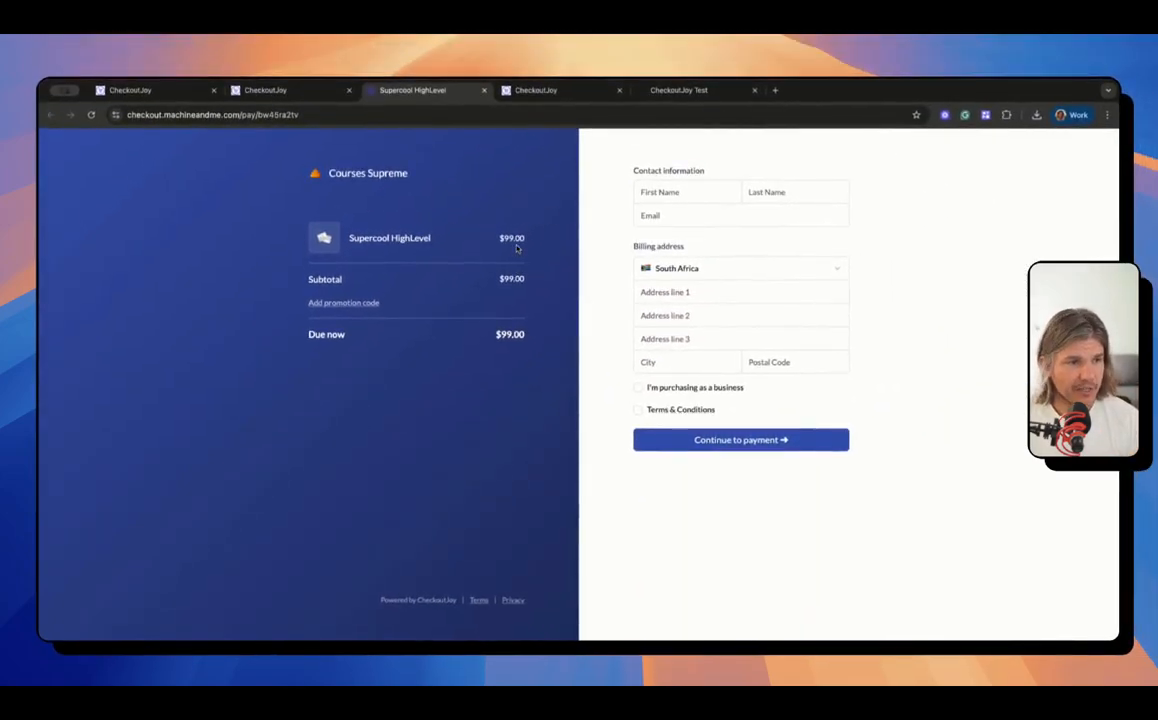
Step: Fill in the buyer's name, e-mail and billing address from the saved autofill contact
{"action": "left_click", "coordinate": [700, 192]}
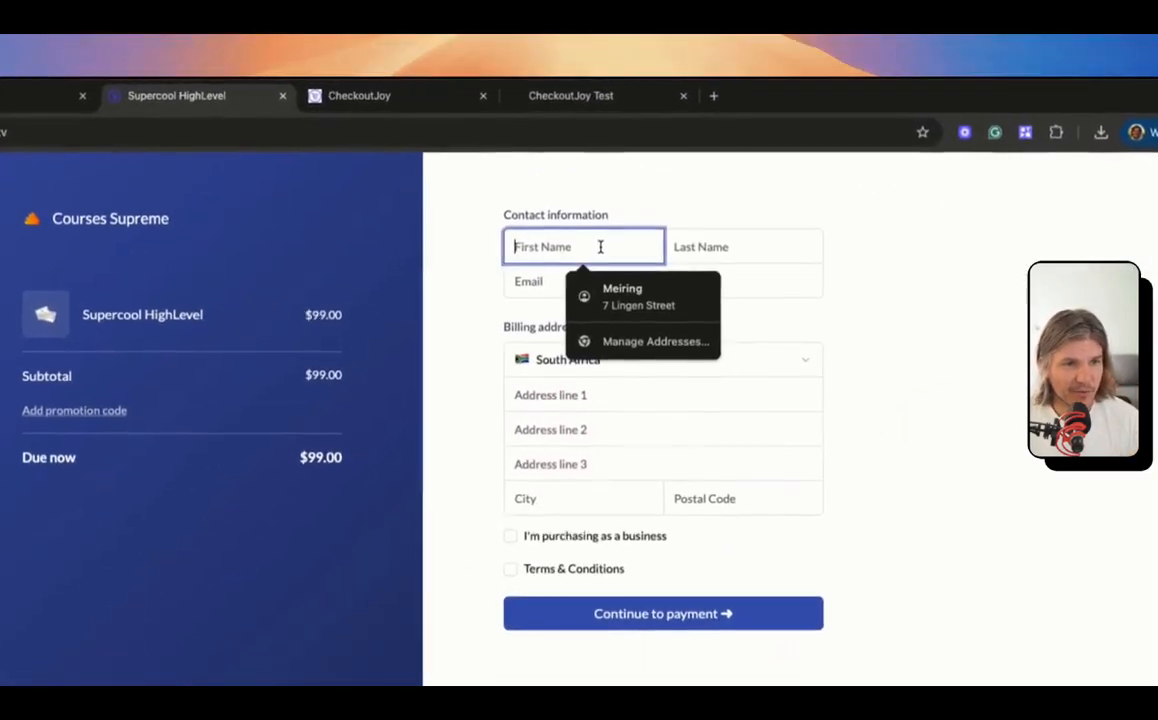
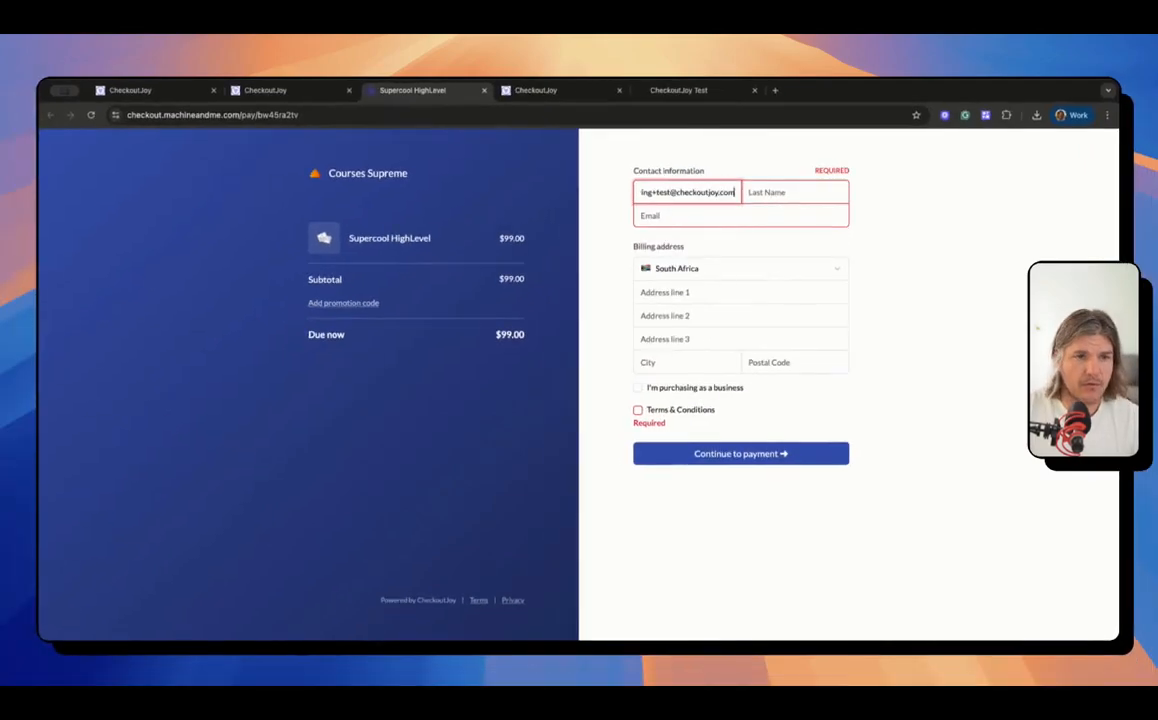
{"action": "key", "text": "super+a"}
{"action": "key", "text": "super+x"}
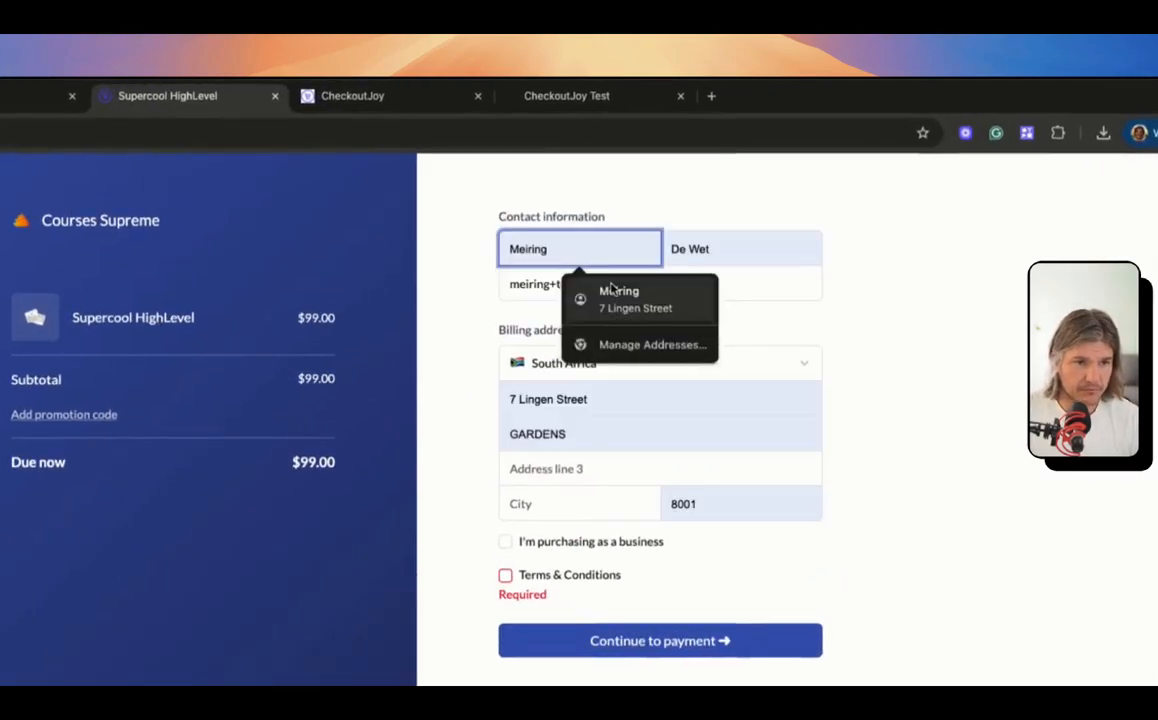
{"action": "left_click", "coordinate": [613, 291]}
{"action": "left_click_drag", "start_coordinate": [509, 288], "coordinate": [688, 283]}
{"action": "left_click", "coordinate": [1010, 362]}
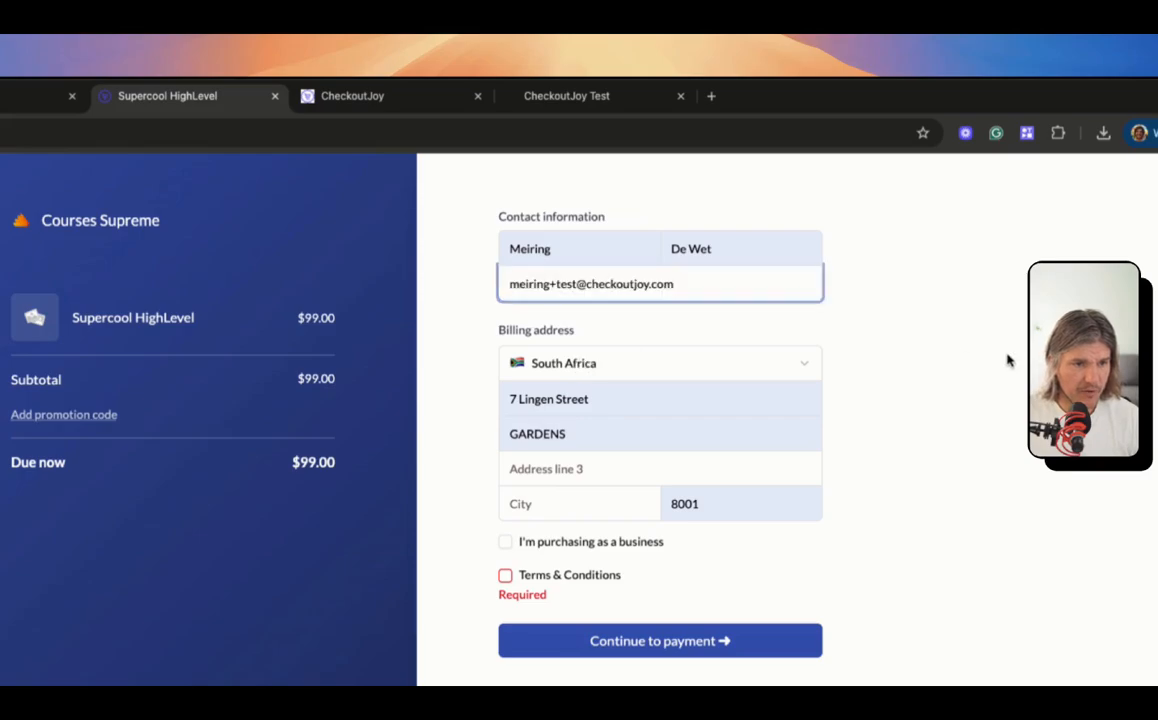
Step: Leave the business purchase option off, accept the Terms & Conditions, and continue to payment
{"action": "scroll", "coordinate": [608, 426], "scroll_direction": "down", "scroll_amount": 1}
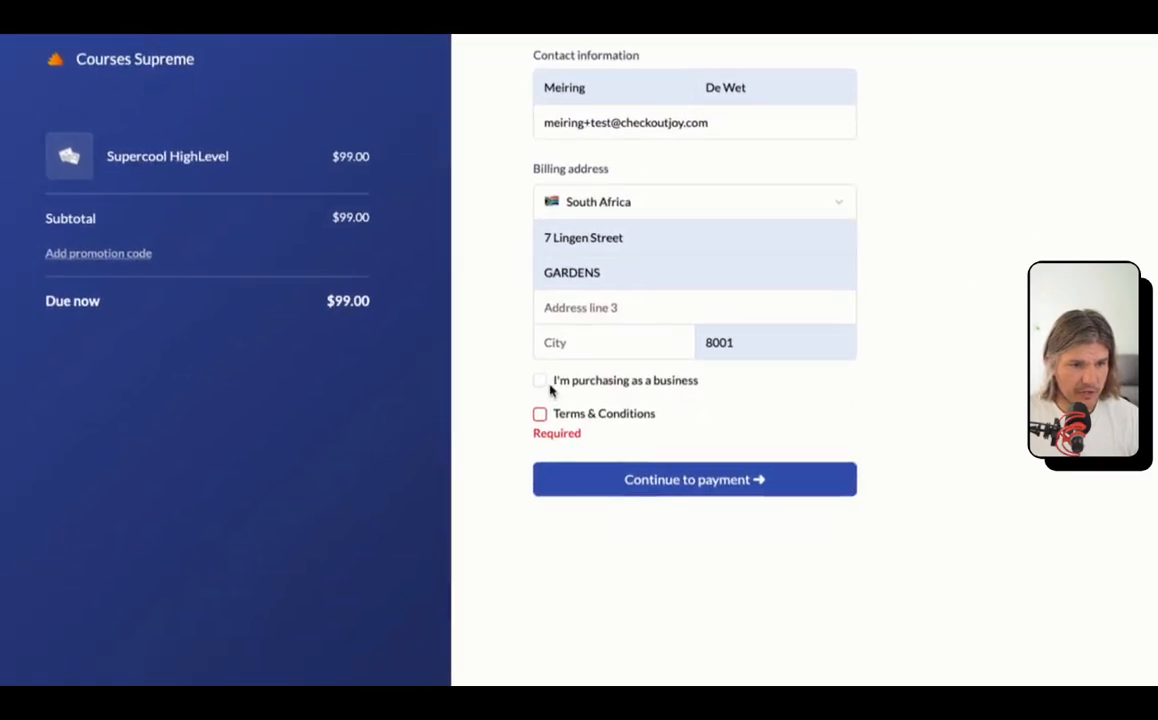
{"action": "left_click", "coordinate": [506, 537]}
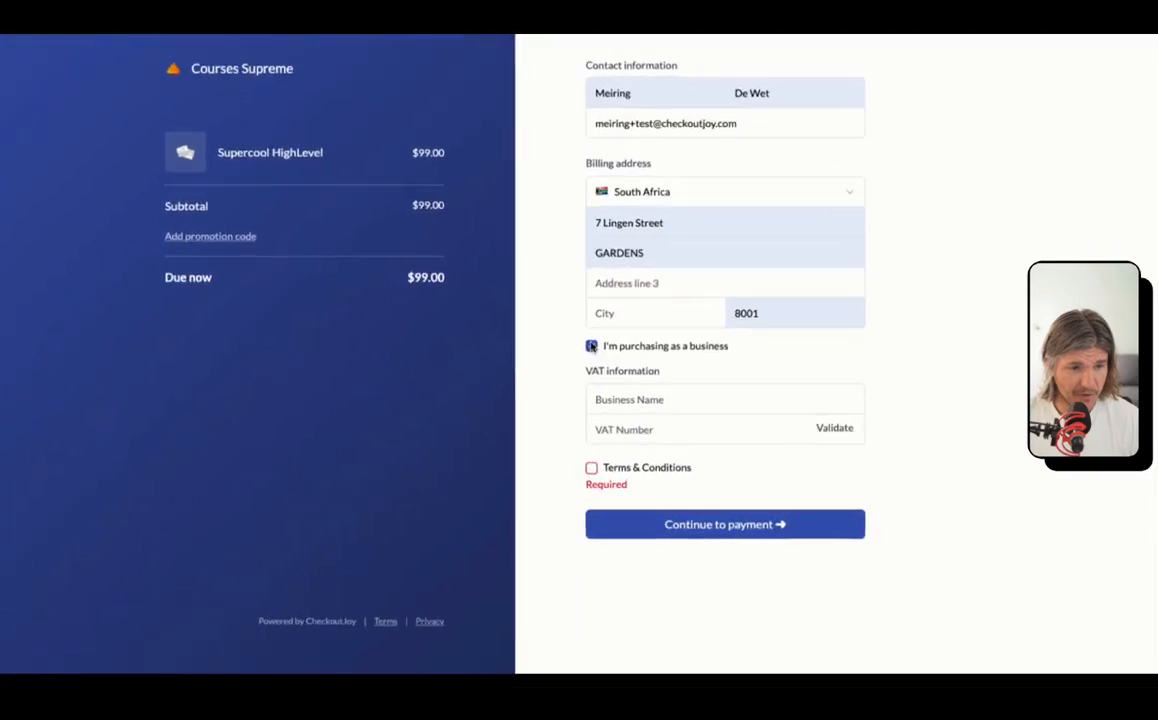
{"action": "left_click", "coordinate": [638, 387]}
{"action": "left_click", "coordinate": [637, 409]}
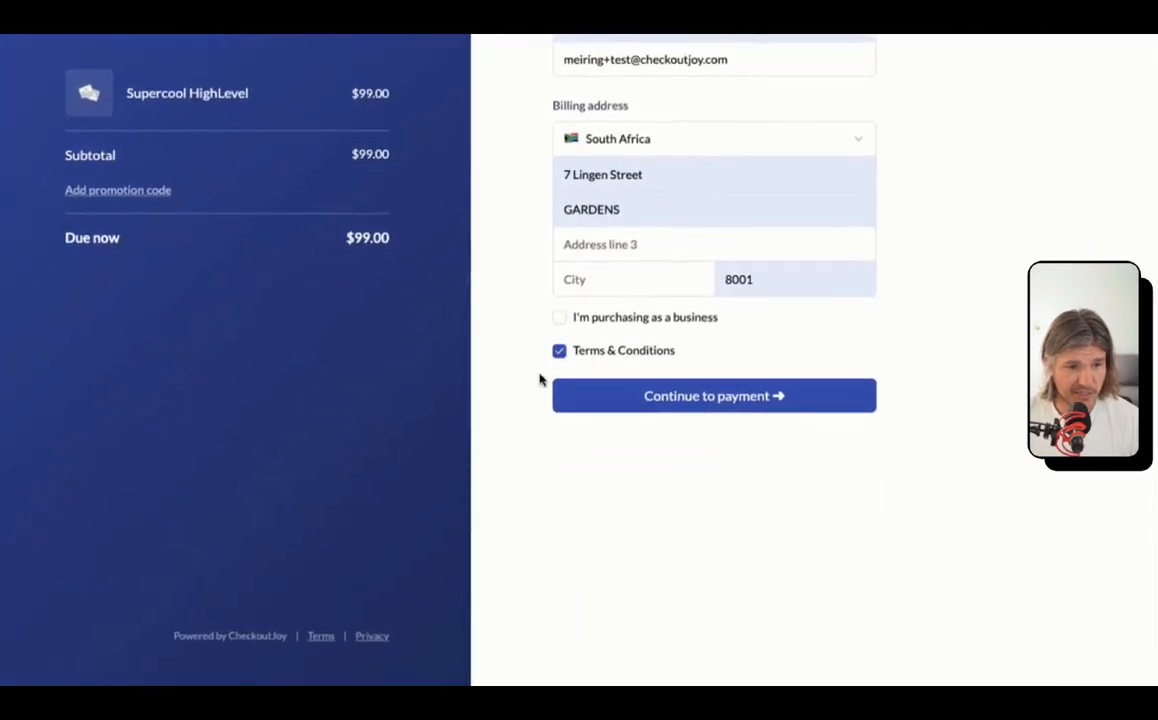
{"action": "left_click", "coordinate": [755, 405]}
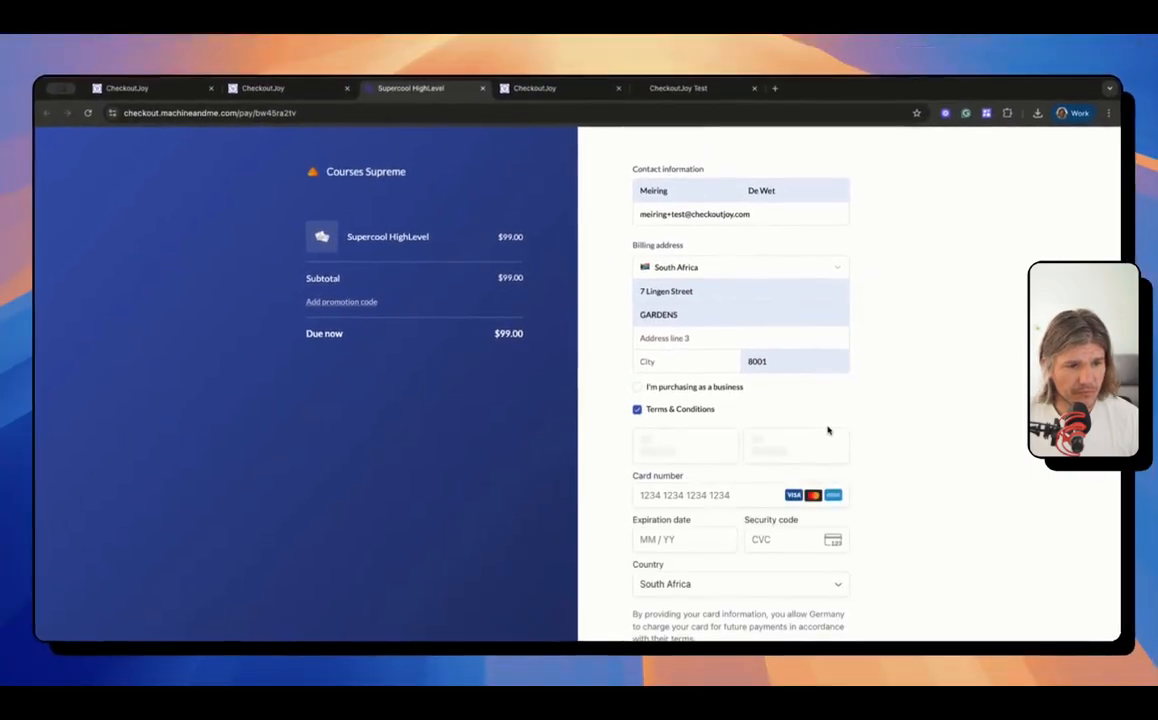
Step: Enter the test card's number, expiry and CVC and complete the $99 order
{"action": "scroll", "coordinate": [828, 430], "scroll_direction": "down", "scroll_amount": 1}
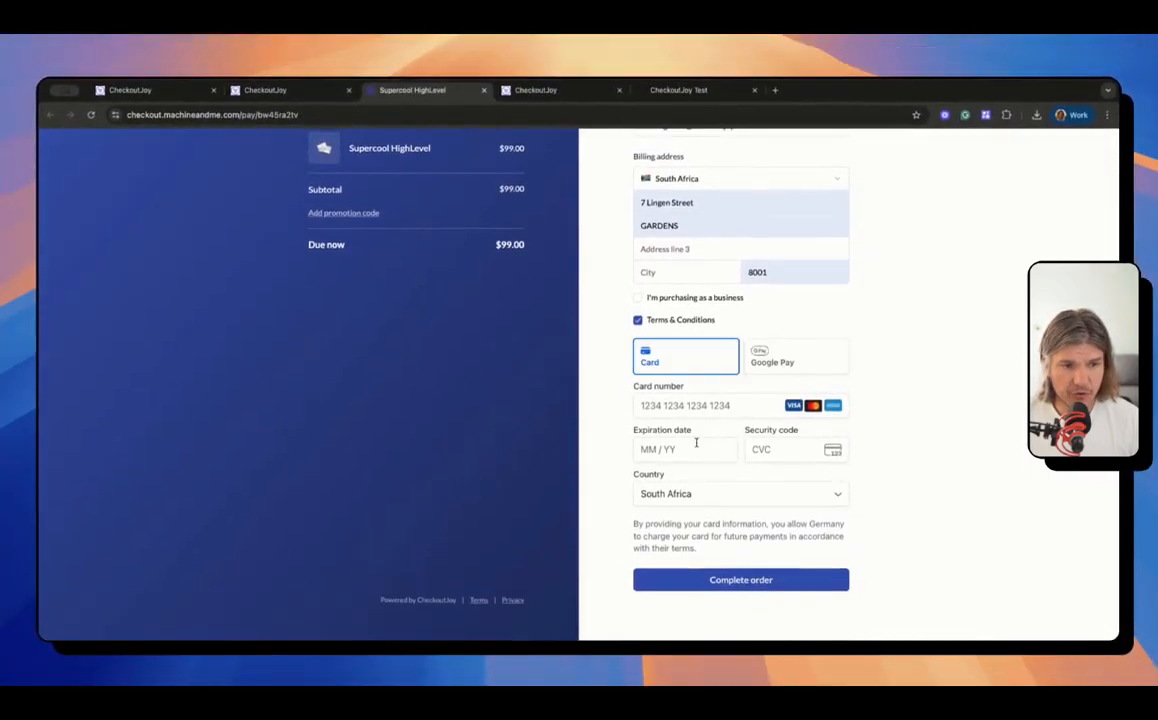
{"action": "left_click", "coordinate": [687, 407]}
{"action": "type", "text": "4111111111"}
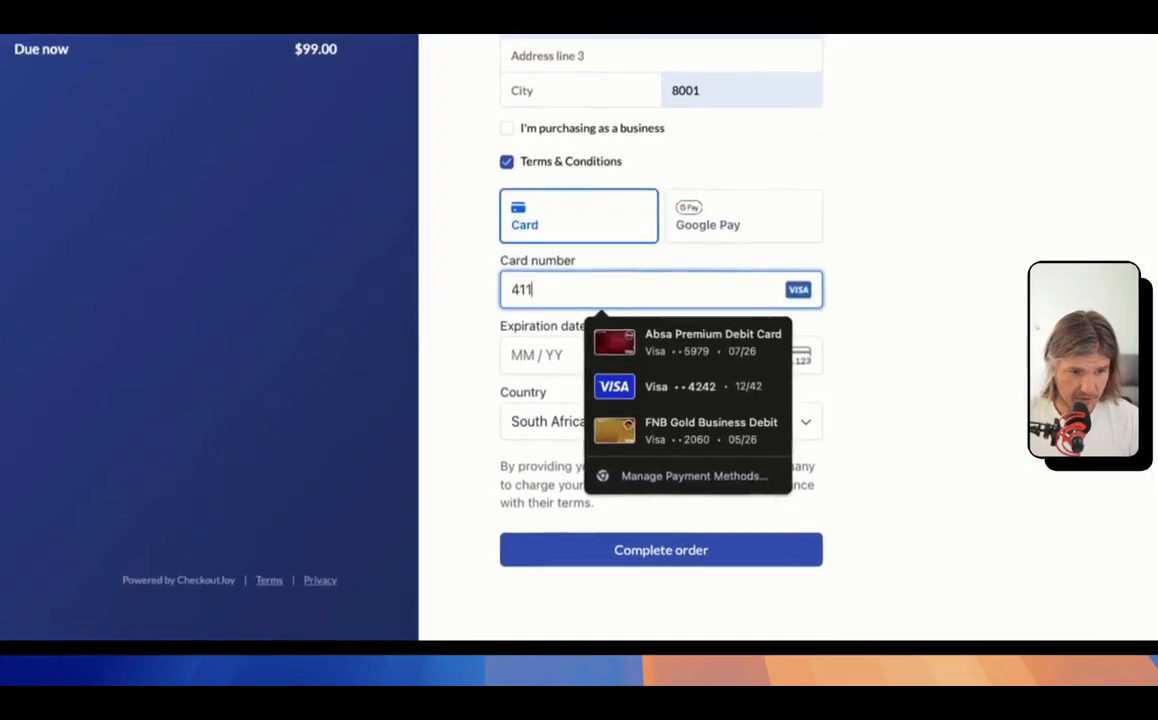
{"action": "type", "text": "111111"}
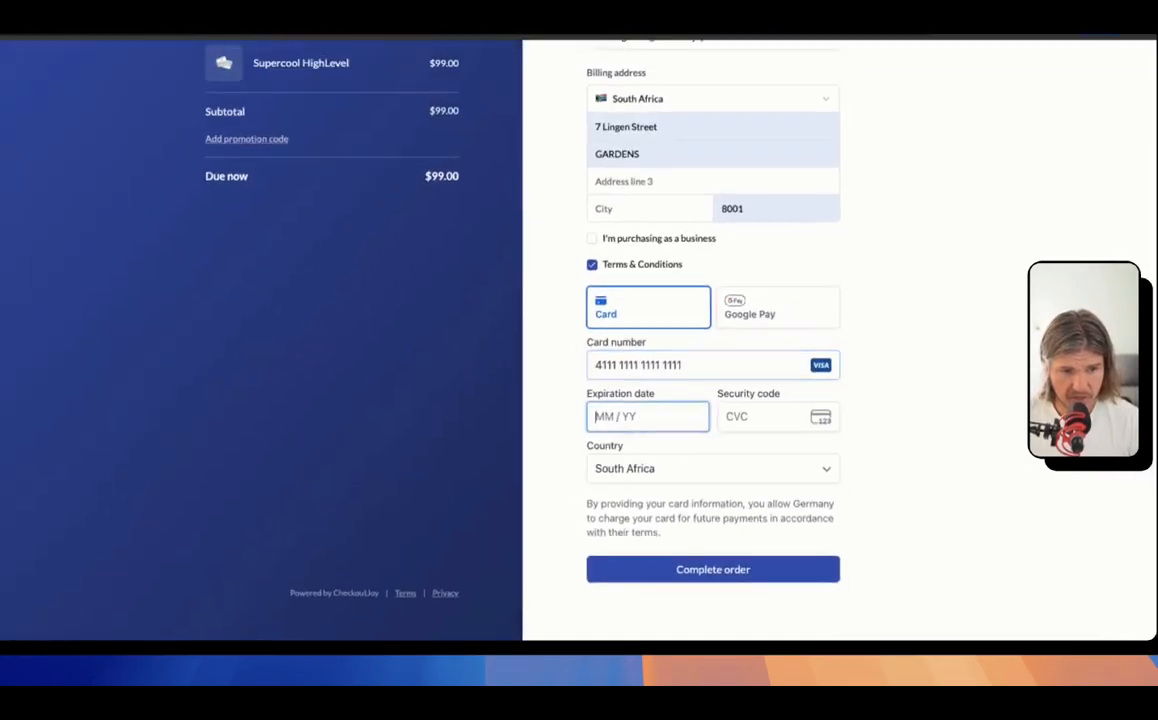
{"action": "type", "text": "12342"}
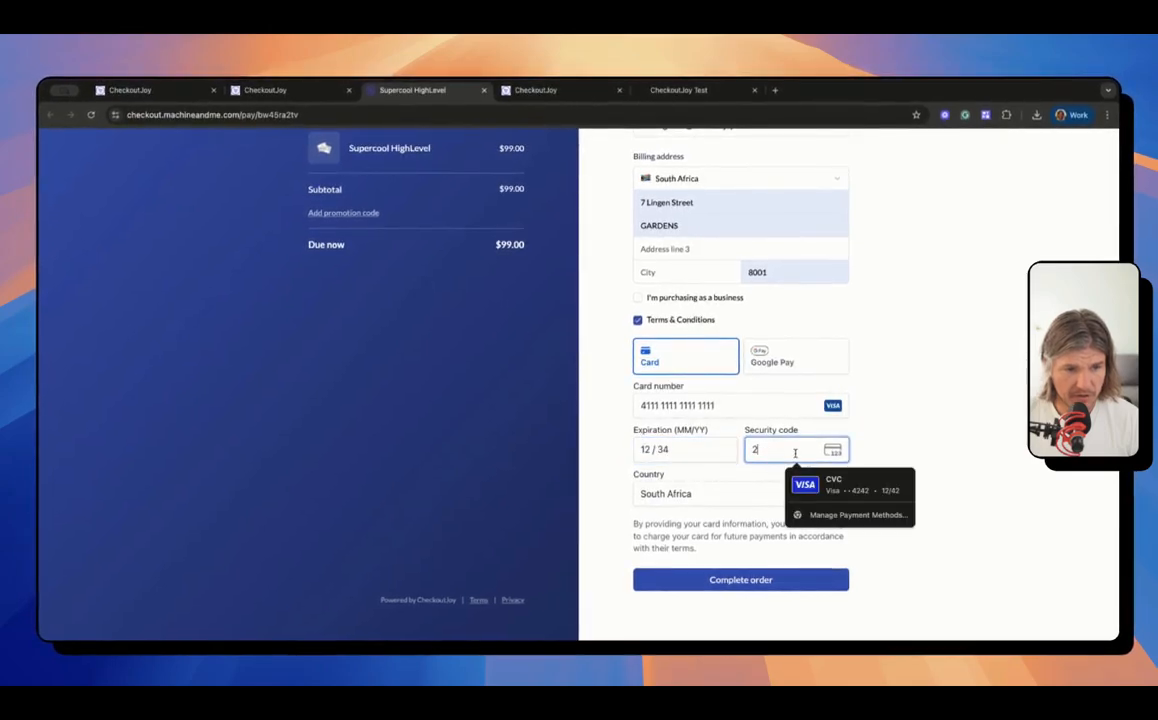
{"action": "type", "text": "23"}
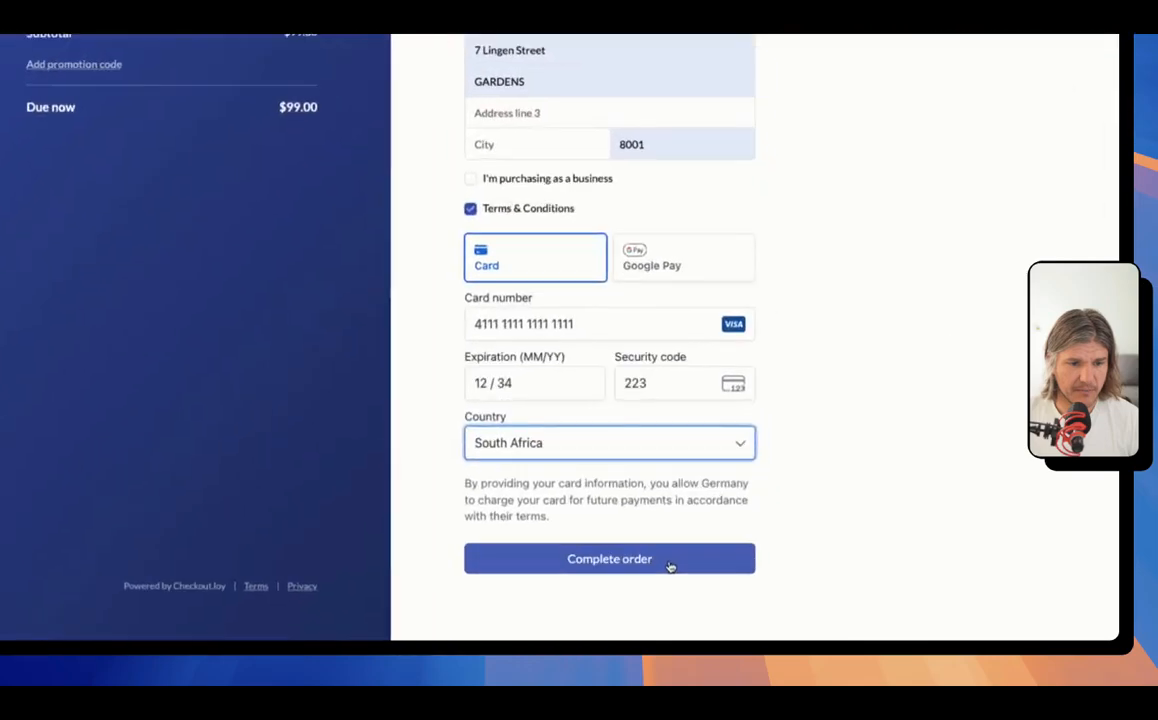
{"action": "left_click", "coordinate": [786, 583]}
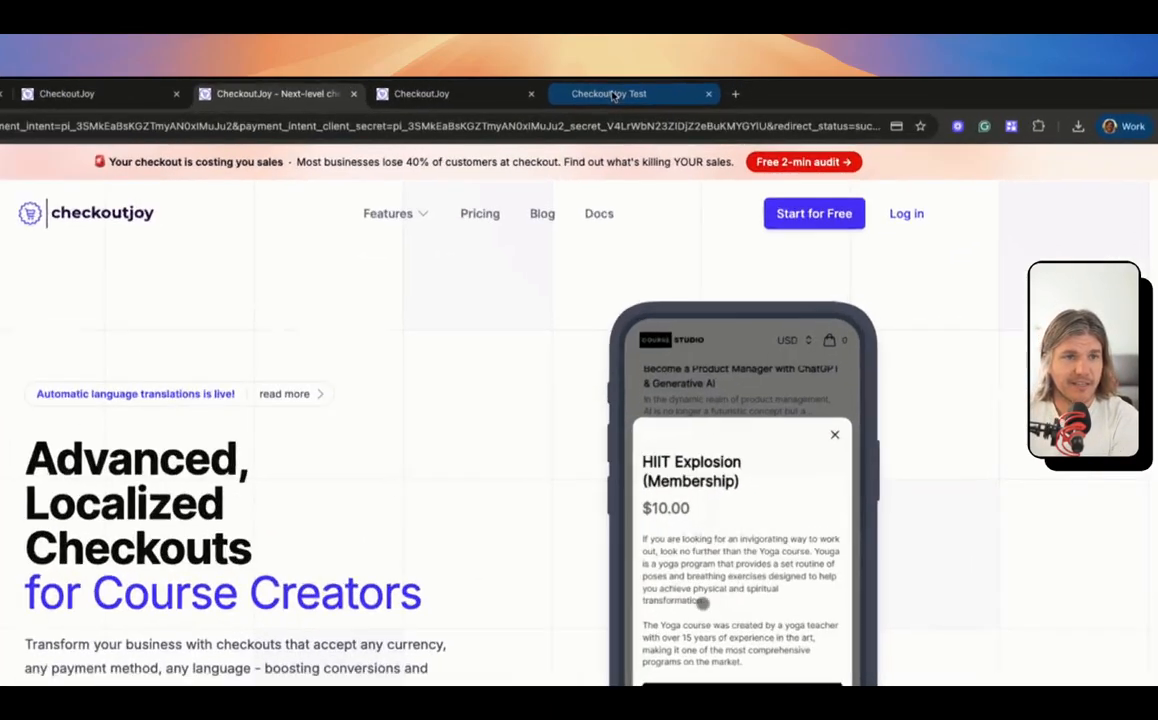
Step: In the HighLevel test account, check the new tagged contact in Contacts, then return to Workflows
{"action": "left_click", "coordinate": [678, 90]}
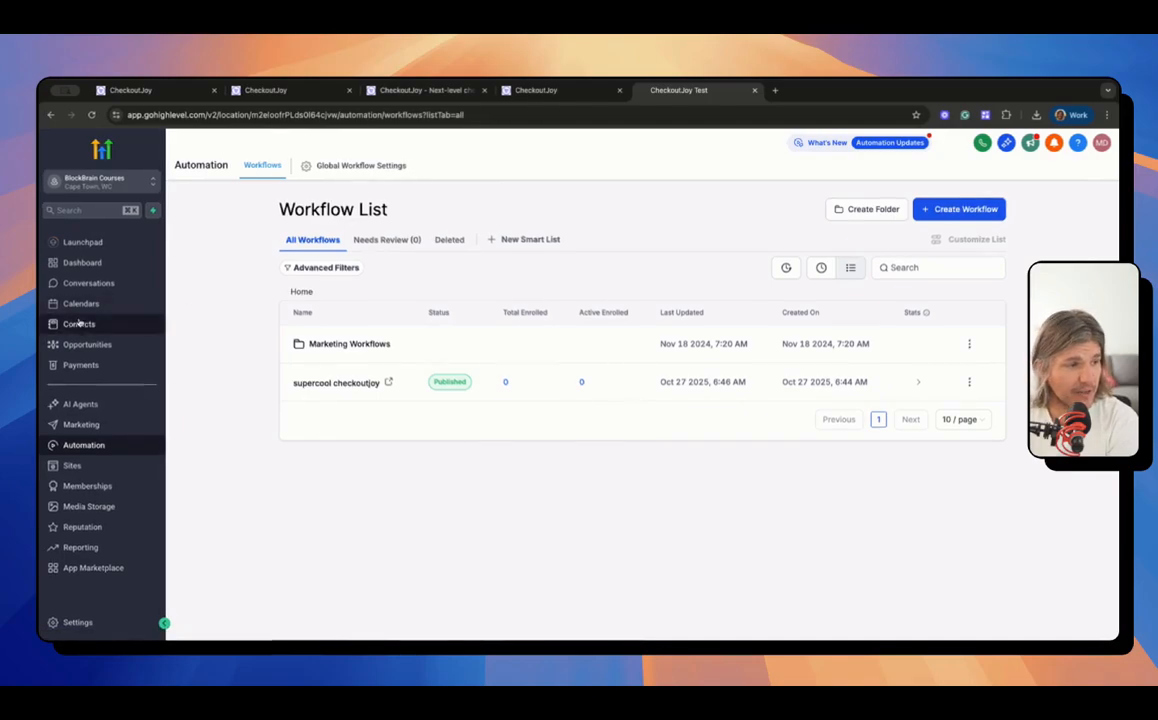
{"action": "left_click", "coordinate": [78, 323]}
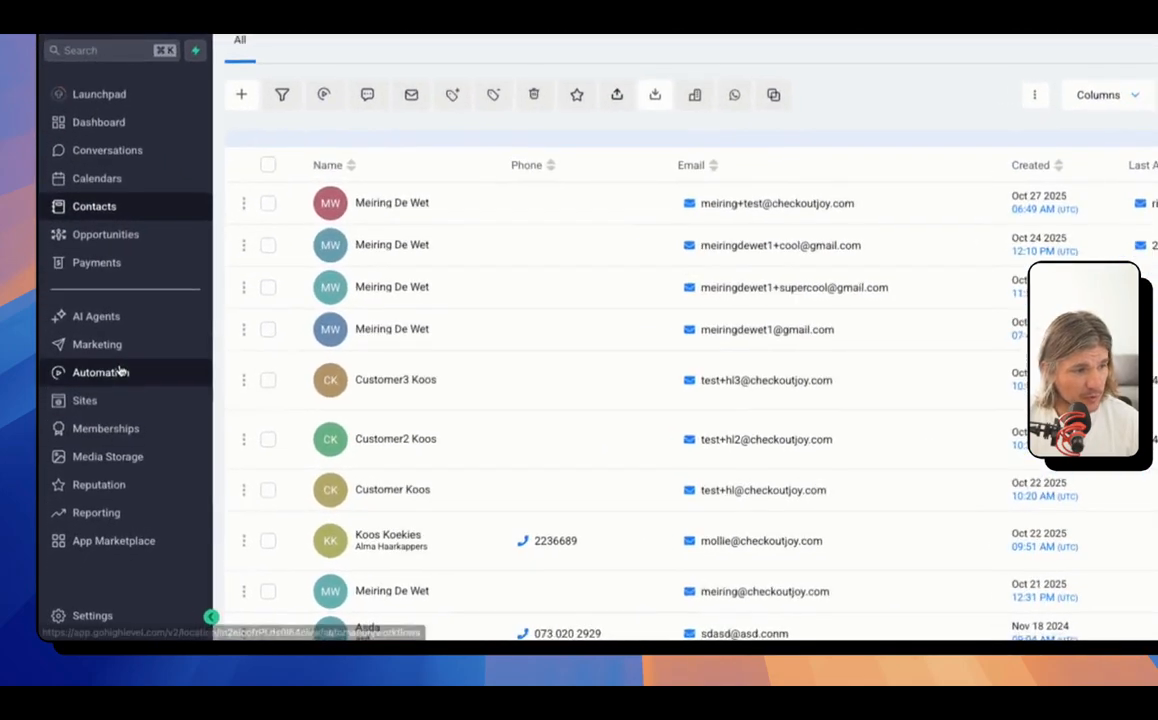
{"action": "left_click", "coordinate": [95, 446]}
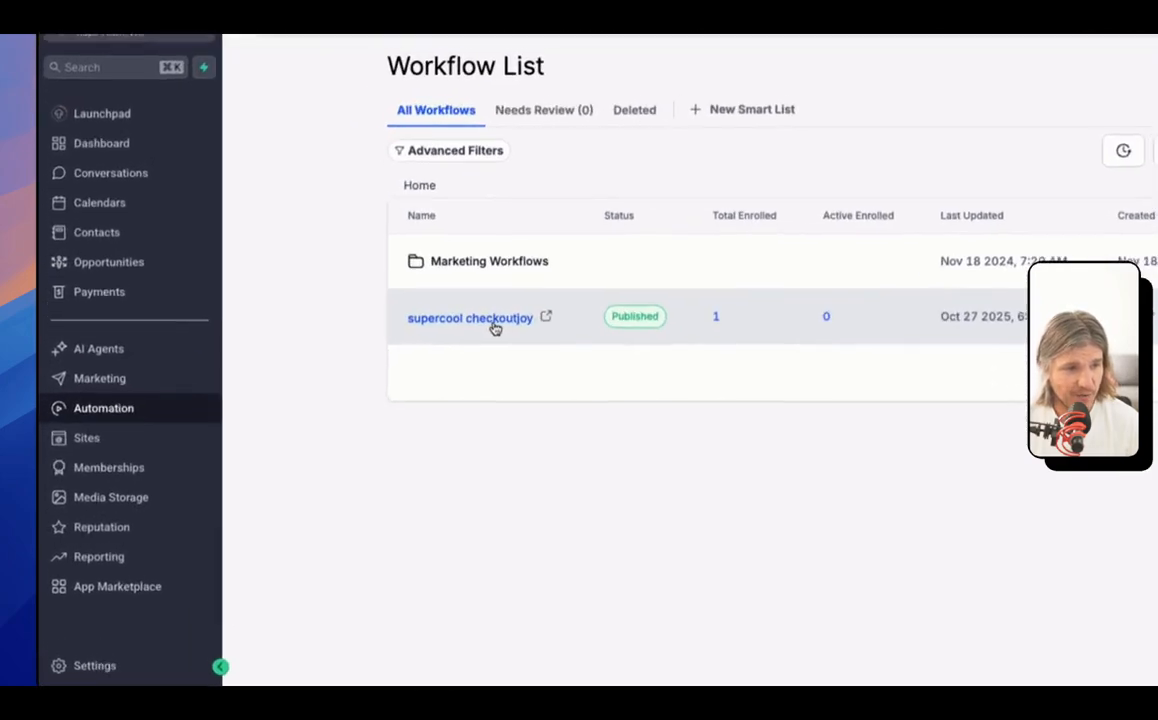
Step: Open the supercool checkoutjoy workflow's Enrollment History
{"action": "left_click", "coordinate": [353, 383]}
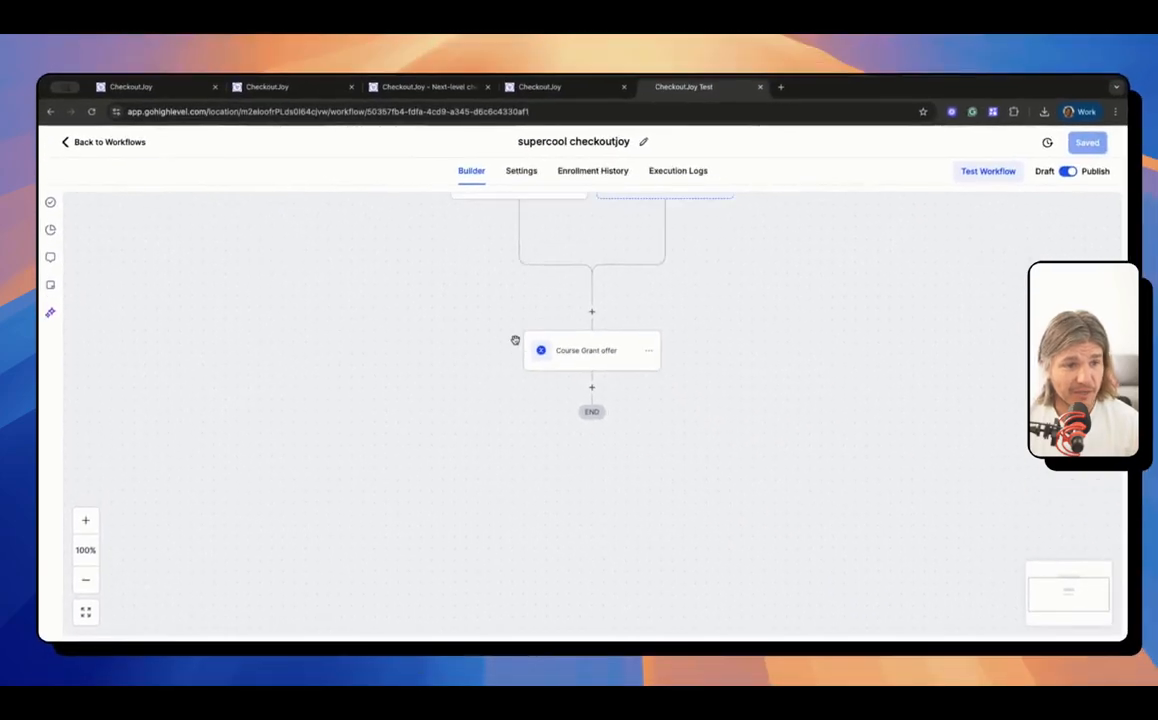
{"action": "scroll", "coordinate": [515, 340], "scroll_direction": "up", "scroll_amount": 1}
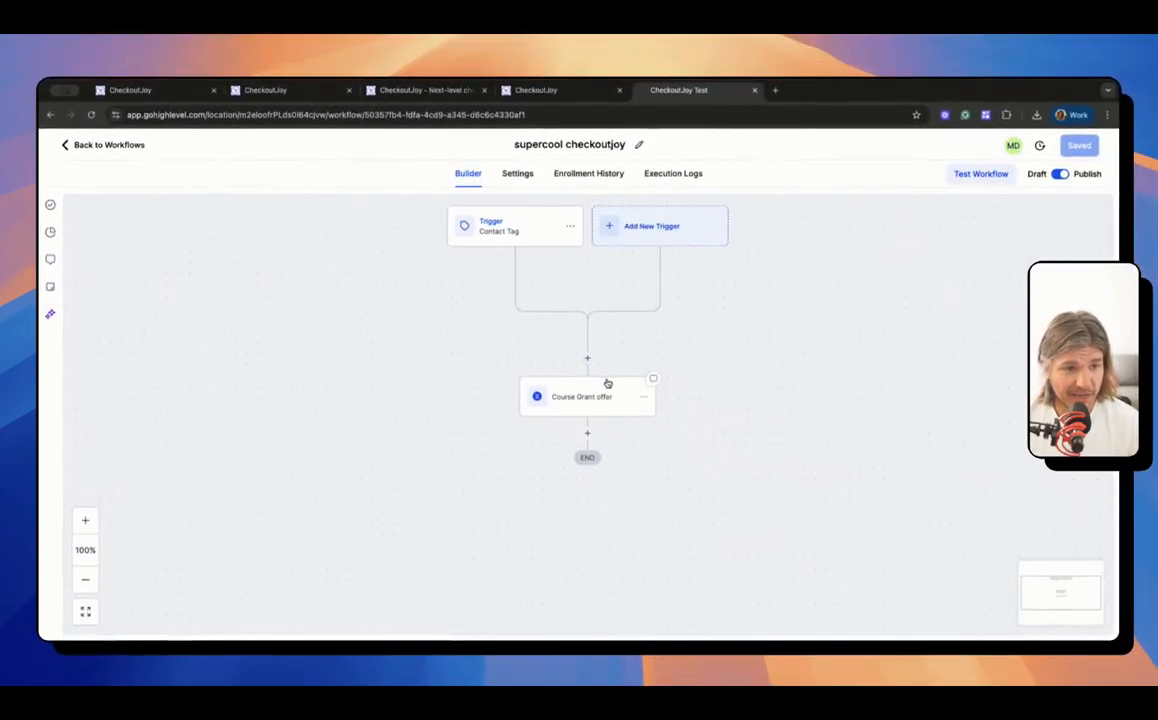
{"action": "left_click", "coordinate": [588, 173]}
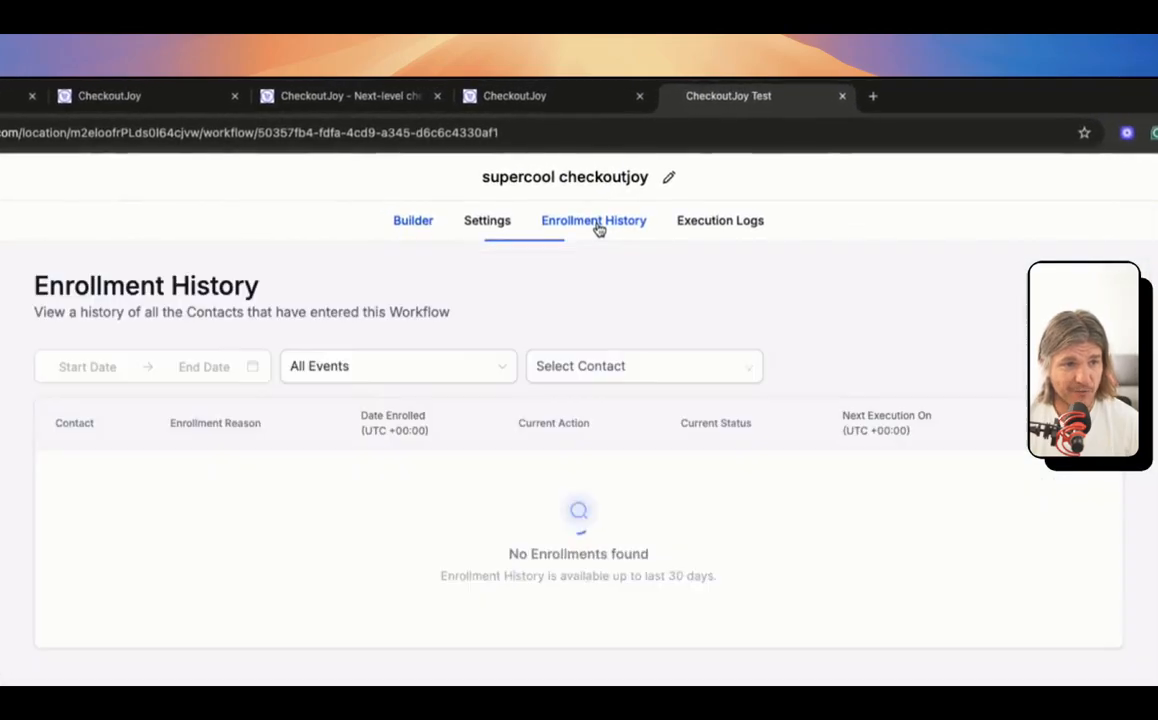